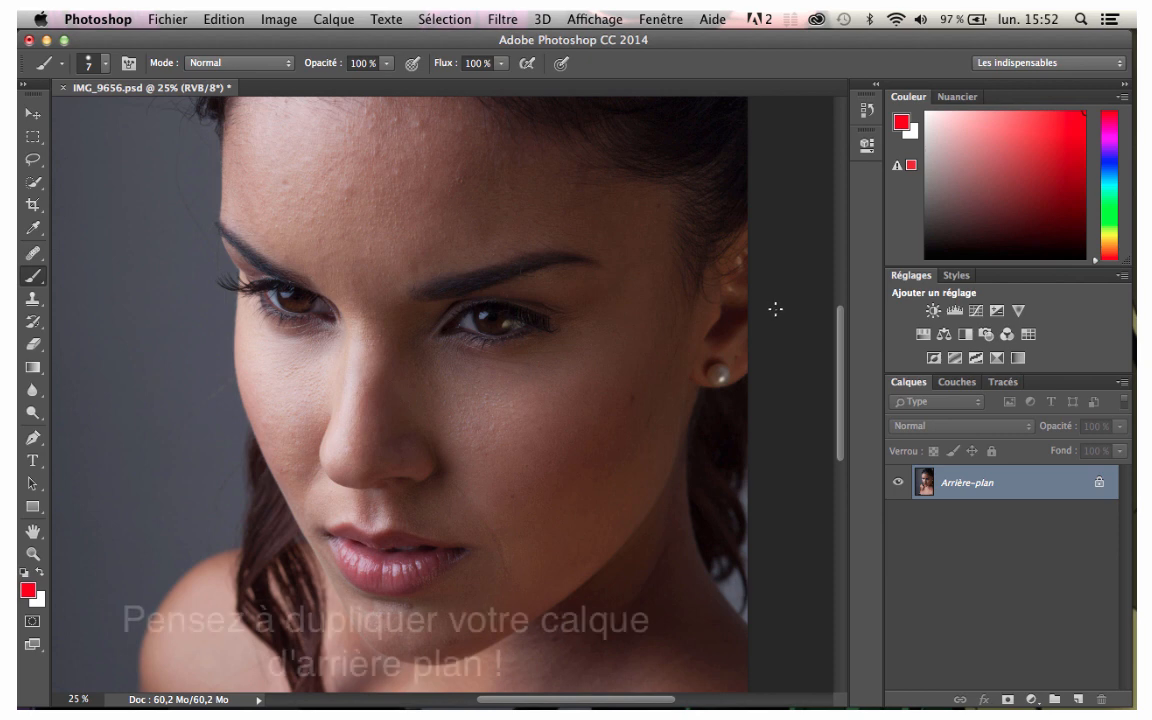
Duplicate the Arrière-plan layer so the retouching is done on a copy.
{"action": "left_click_drag", "start_coordinate": [1031, 483], "coordinate": [1078, 698]}
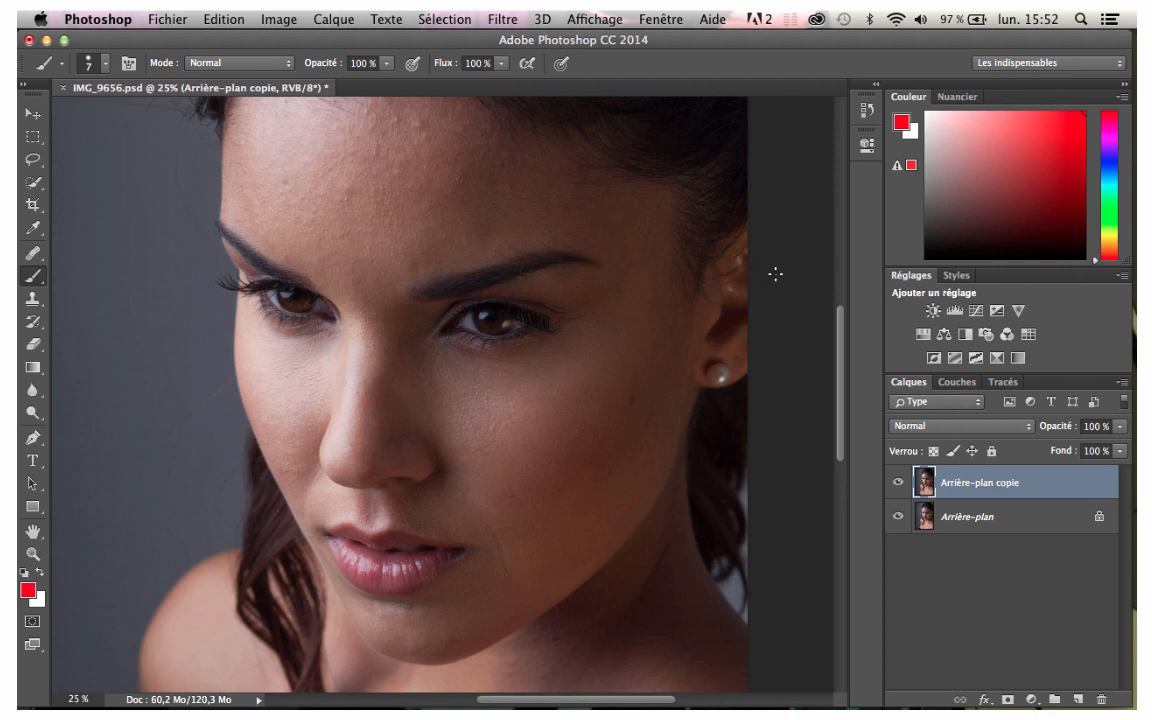
Add a new empty layer in Normal mode at 100% opacity above the background copy.
{"action": "key", "text": "super+plus"}
{"action": "key", "text": "super+plus"}
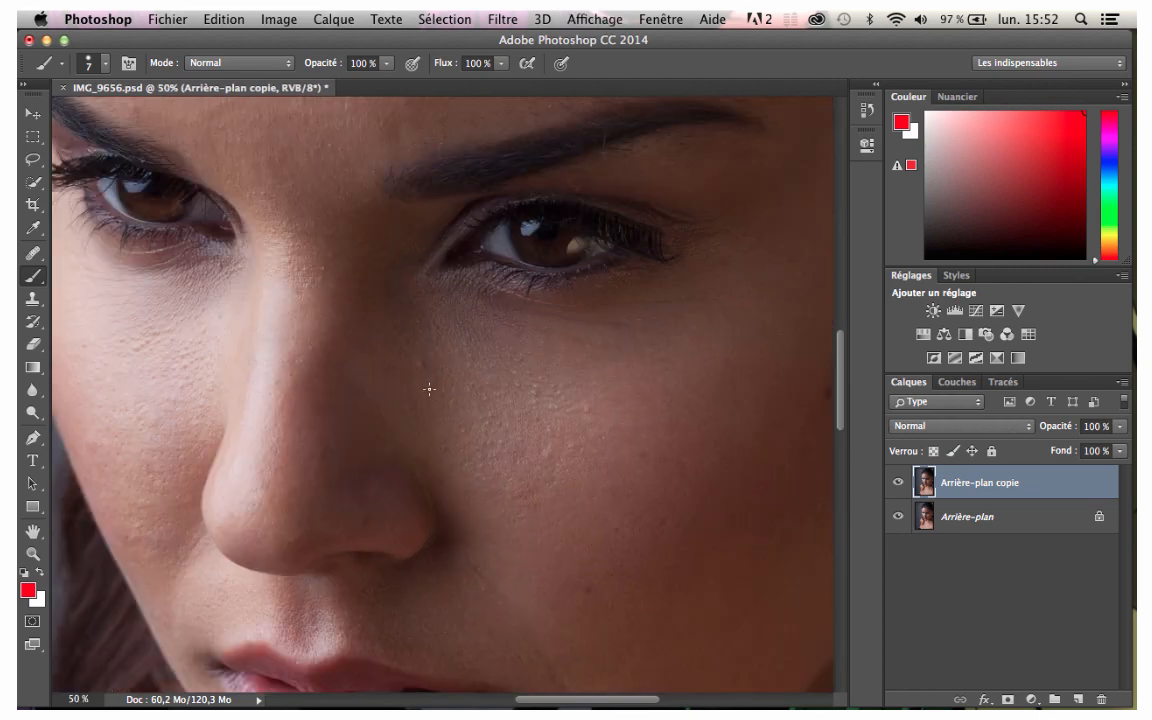
{"action": "key", "text": "super+shift+n"}
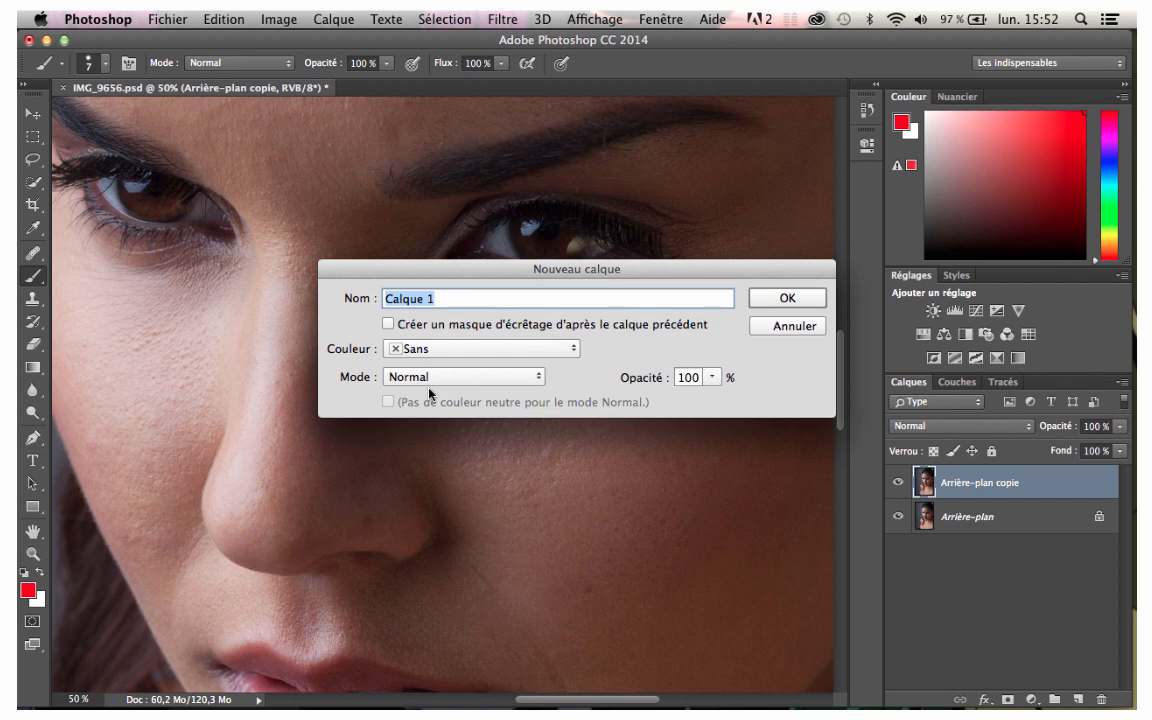
{"action": "key", "text": "Return"}
Circle the blemishes on both cheeks with the red brush on the new layer.
{"action": "left_click_drag", "start_coordinate": [454, 465], "coordinate": [457, 504]}
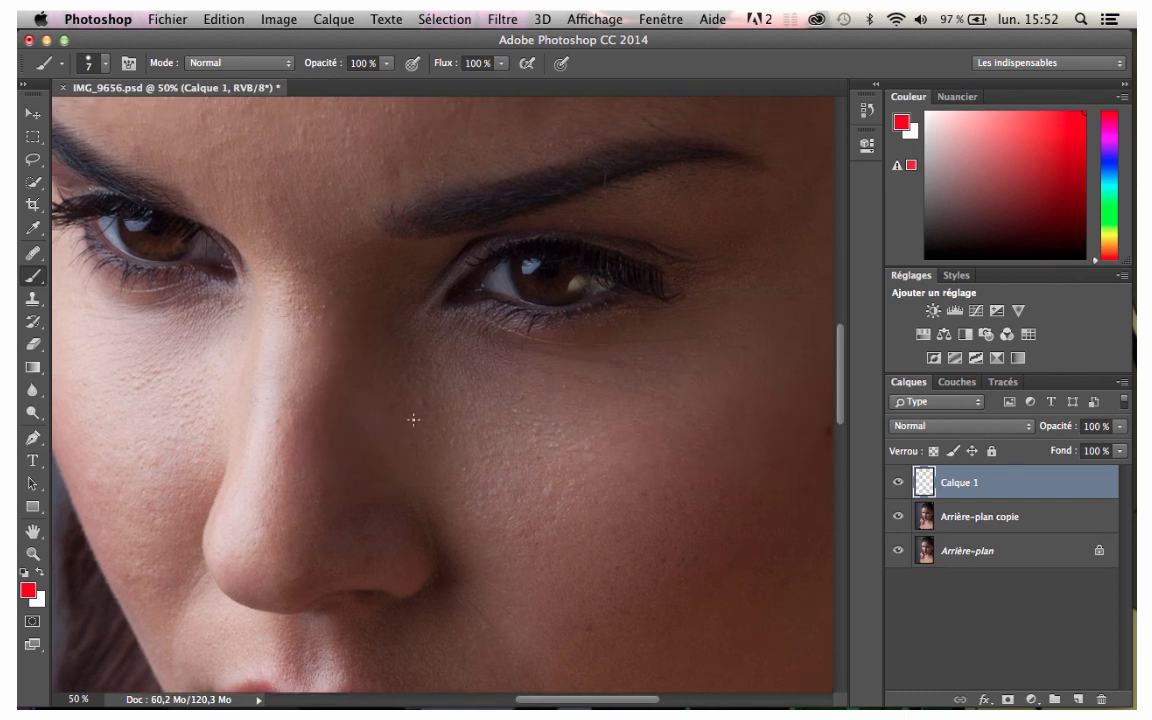
{"action": "left_click_drag", "start_coordinate": [407, 405], "coordinate": [422, 420]}
{"action": "left_click_drag", "start_coordinate": [545, 478], "coordinate": [596, 461]}
{"action": "scroll", "coordinate": [475, 460], "scroll_direction": "down", "scroll_amount": 5}
{"action": "scroll", "coordinate": [475, 460], "scroll_direction": "left", "scroll_amount": 5}
{"action": "mouse_move", "coordinate": [244, 357]}
{"action": "left_mouse_down"}
{"action": "mouse_move", "coordinate": [246, 371]}
{"action": "mouse_move", "coordinate": [224, 372]}
{"action": "left_mouse_up"}
{"action": "mouse_move", "coordinate": [272, 432]}
{"action": "left_mouse_down"}
{"action": "mouse_move", "coordinate": [264, 452]}
{"action": "mouse_move", "coordinate": [282, 440]}
{"action": "left_mouse_up"}
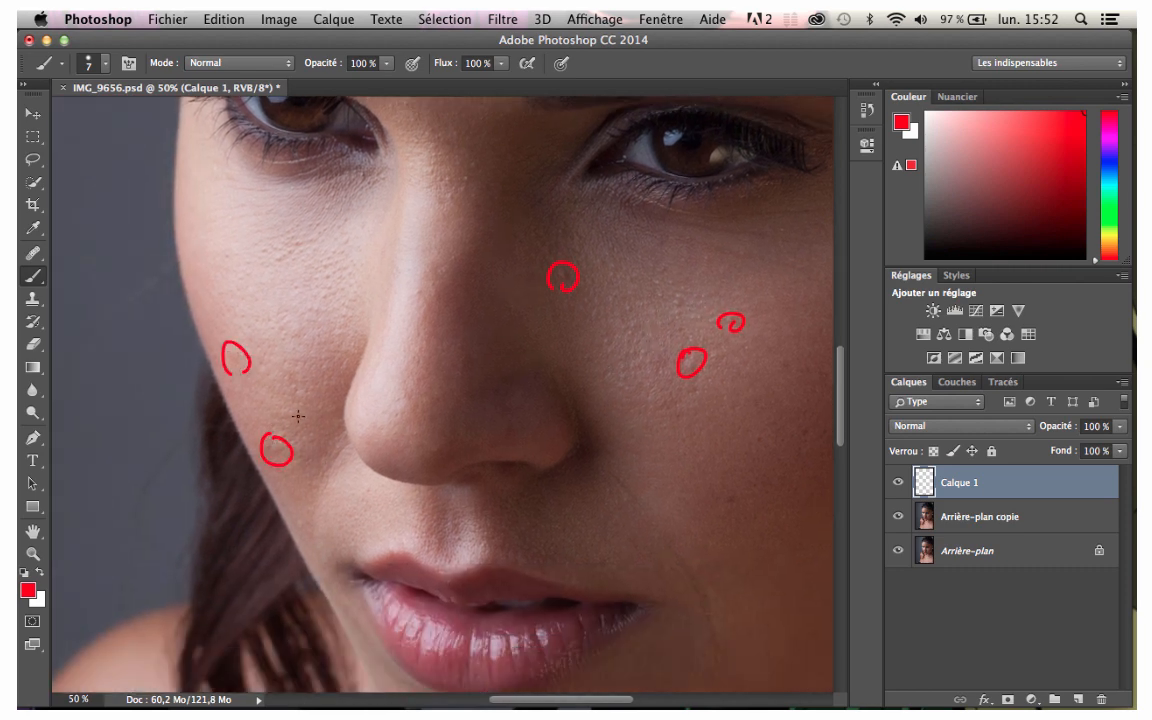
{"action": "mouse_move", "coordinate": [306, 384]}
{"action": "left_mouse_down"}
{"action": "mouse_move", "coordinate": [290, 405]}
{"action": "mouse_move", "coordinate": [292, 386]}
{"action": "left_mouse_up"}
Circle the blemishes below the lower lip and on the chin in red.
{"action": "scroll", "coordinate": [429, 483], "scroll_direction": "down", "scroll_amount": 5}
{"action": "scroll", "coordinate": [429, 483], "scroll_direction": "right", "scroll_amount": 2}
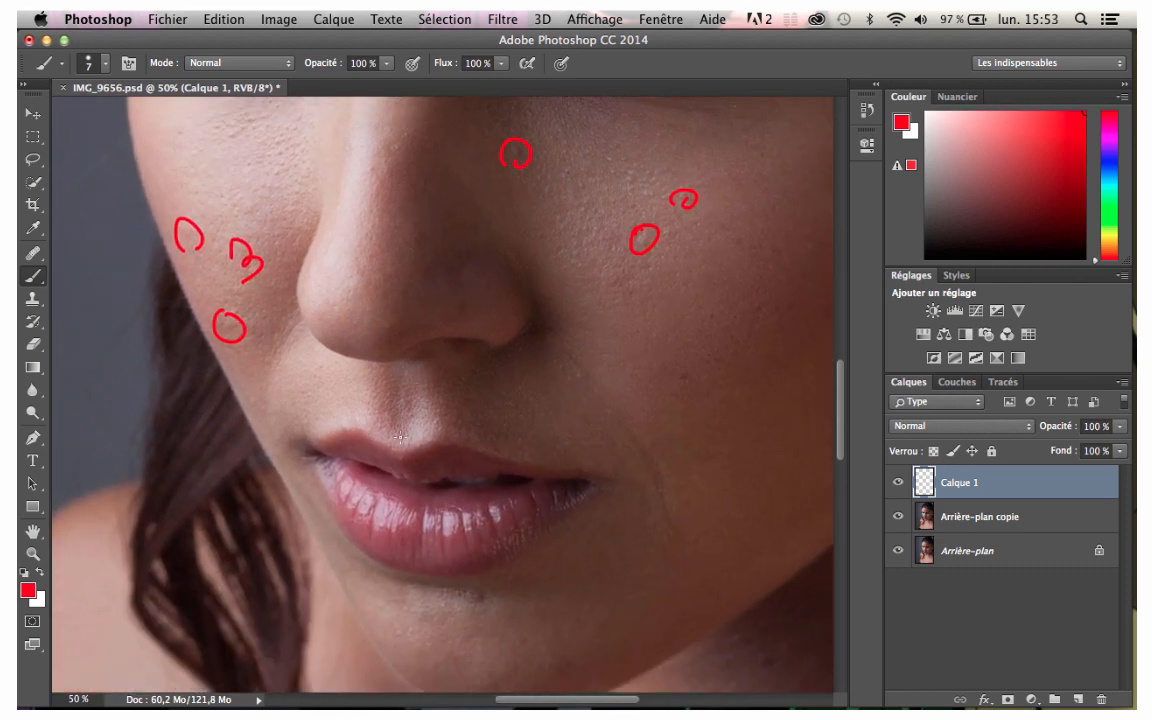
{"action": "mouse_move", "coordinate": [475, 567]}
{"action": "left_mouse_down"}
{"action": "mouse_move", "coordinate": [488, 586]}
{"action": "mouse_move", "coordinate": [480, 572]}
{"action": "mouse_move", "coordinate": [541, 593]}
{"action": "left_mouse_up"}
{"action": "scroll", "coordinate": [525, 590], "scroll_direction": "down", "scroll_amount": 2}
{"action": "scroll", "coordinate": [525, 590], "scroll_direction": "right", "scroll_amount": 1}
{"action": "scroll", "coordinate": [530, 496], "scroll_direction": "up", "scroll_amount": 1}
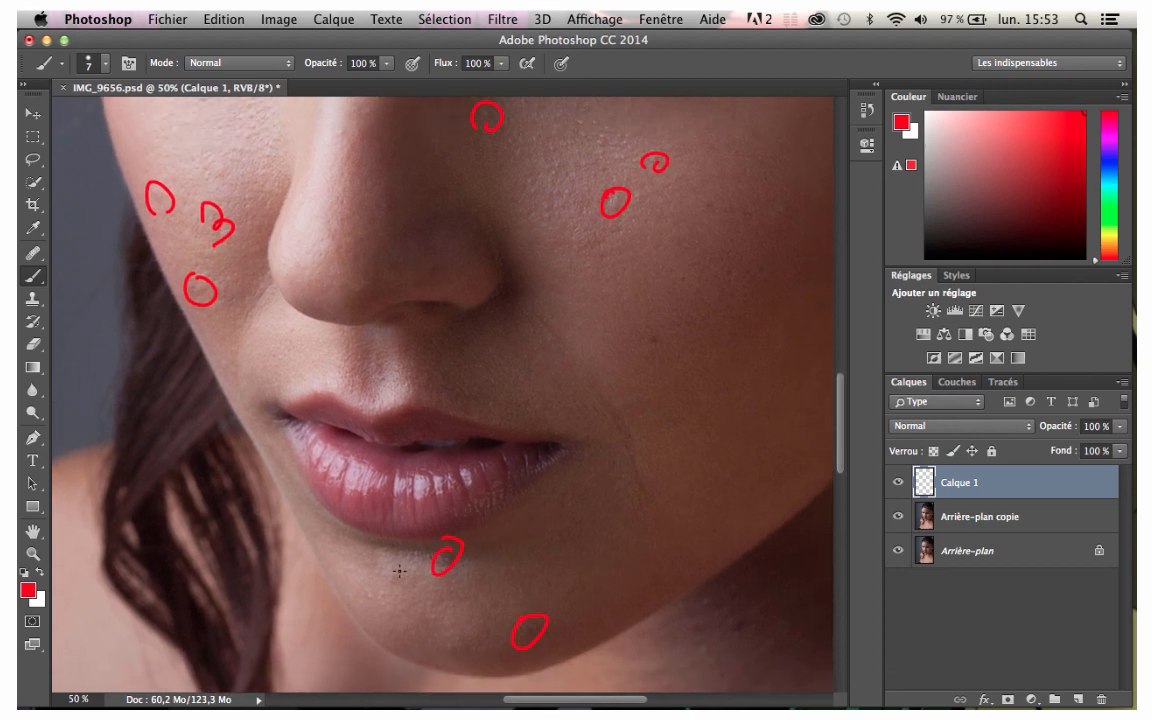
{"action": "left_click_drag", "start_coordinate": [398, 570], "coordinate": [400, 574]}
Circle the blemishes across the forehead in red.
{"action": "scroll", "coordinate": [458, 476], "scroll_direction": "up", "scroll_amount": 20}
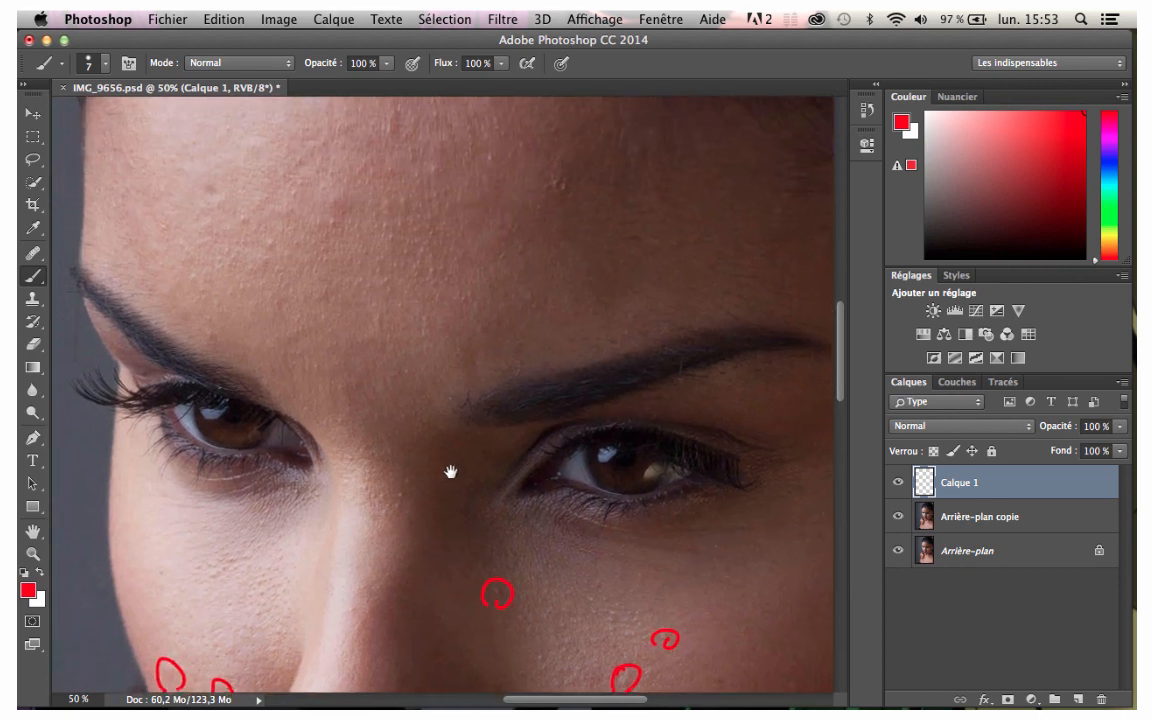
{"action": "mouse_move", "coordinate": [334, 249]}
{"action": "left_mouse_down"}
{"action": "mouse_move", "coordinate": [358, 211]}
{"action": "mouse_move", "coordinate": [350, 241]}
{"action": "left_mouse_up"}
{"action": "mouse_move", "coordinate": [213, 226]}
{"action": "left_mouse_down"}
{"action": "mouse_move", "coordinate": [246, 240]}
{"action": "mouse_move", "coordinate": [268, 262]}
{"action": "left_mouse_up"}
{"action": "mouse_move", "coordinate": [486, 175]}
{"action": "left_mouse_down"}
{"action": "mouse_move", "coordinate": [486, 190]}
{"action": "mouse_move", "coordinate": [438, 183]}
{"action": "left_mouse_up"}
{"action": "left_click_drag", "start_coordinate": [560, 196], "coordinate": [558, 194]}
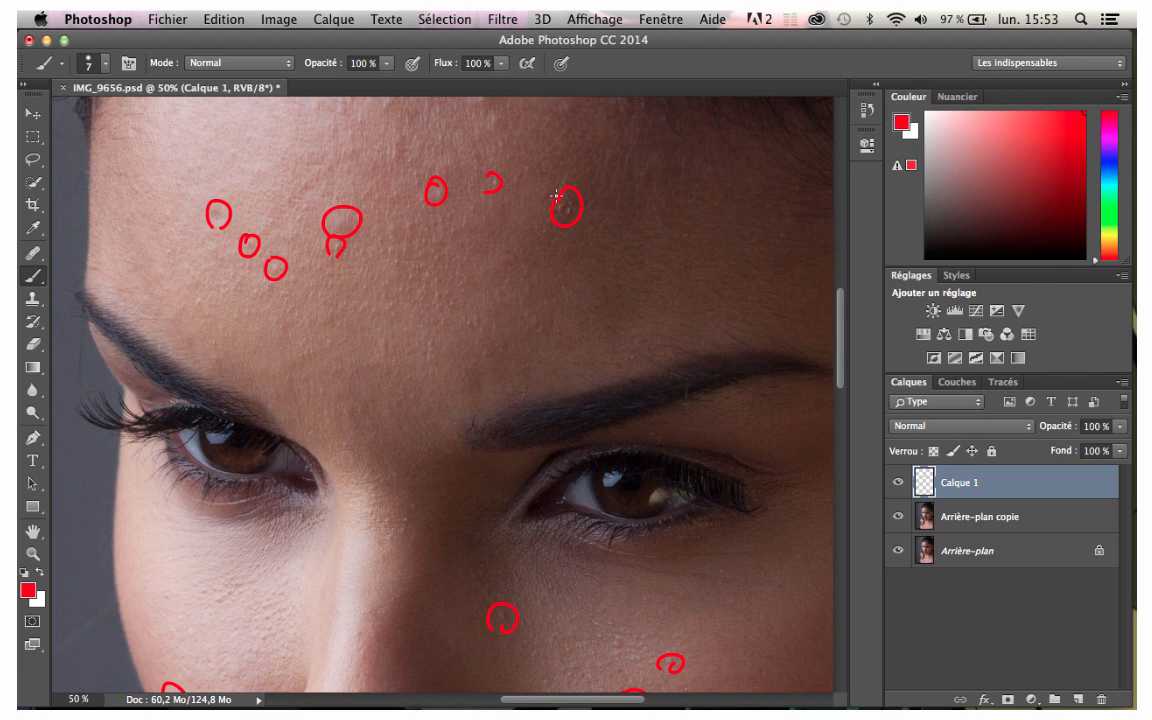
Hide and delete the layer holding the red blemish marks.
{"action": "left_click", "coordinate": [897, 482]}
{"action": "left_click_drag", "start_coordinate": [960, 482], "coordinate": [1100, 699]}
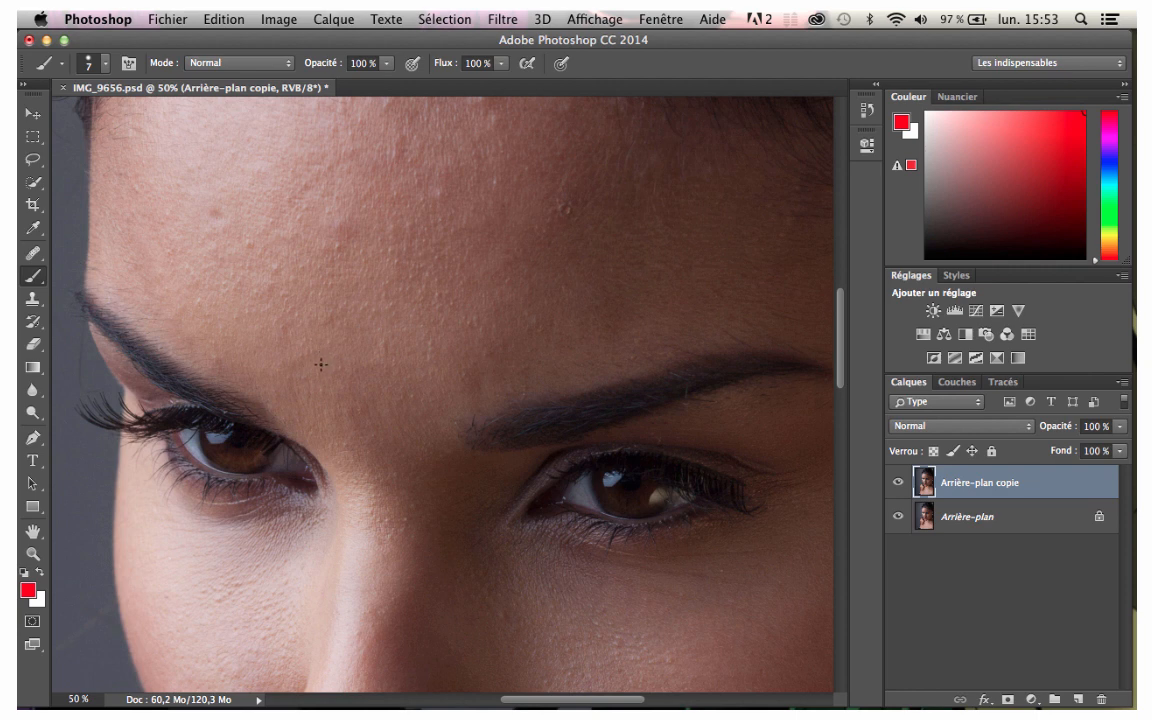
Try the content-aware Spot Healing Brush on one forehead blemish, then undo the correction.
{"action": "left_click", "coordinate": [36, 256]}
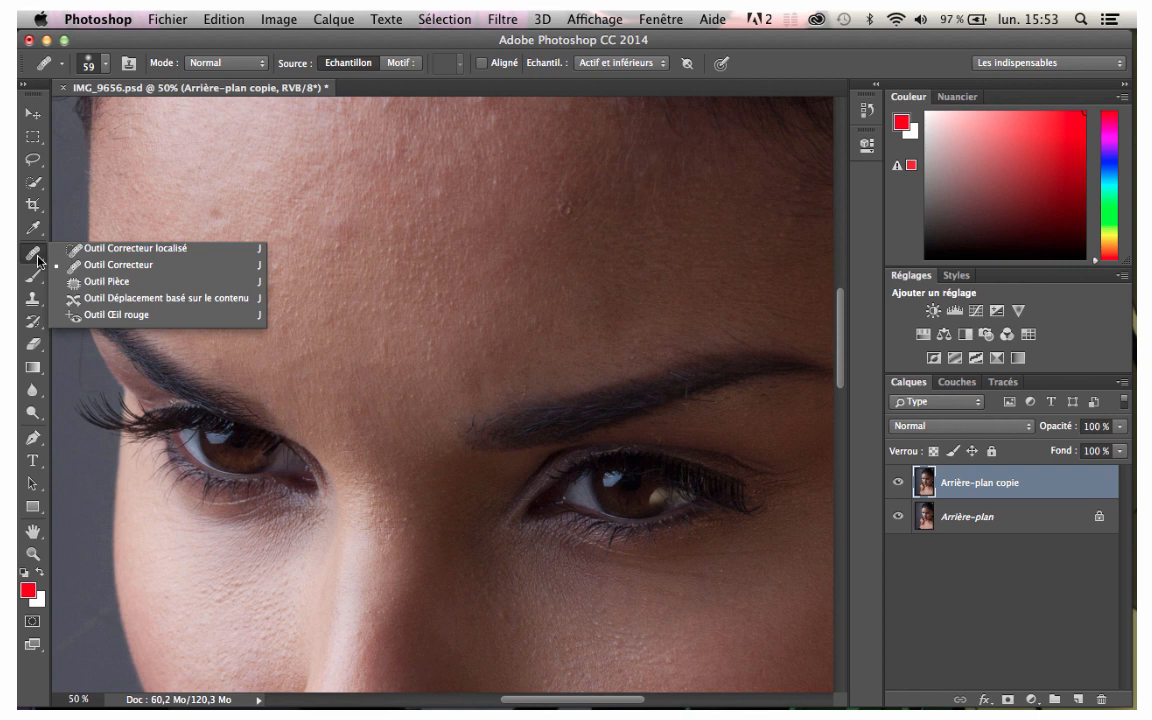
{"action": "left_click", "coordinate": [122, 251]}
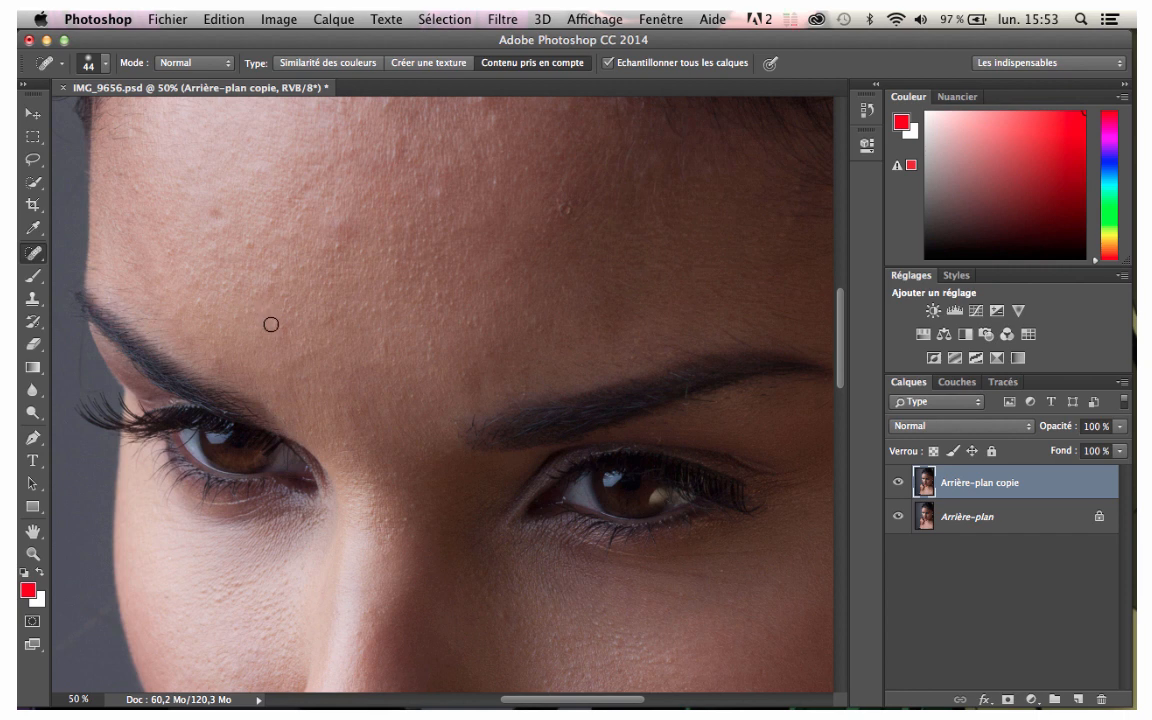
{"action": "left_click", "coordinate": [275, 269]}
{"action": "key", "text": "alt+super+z"}
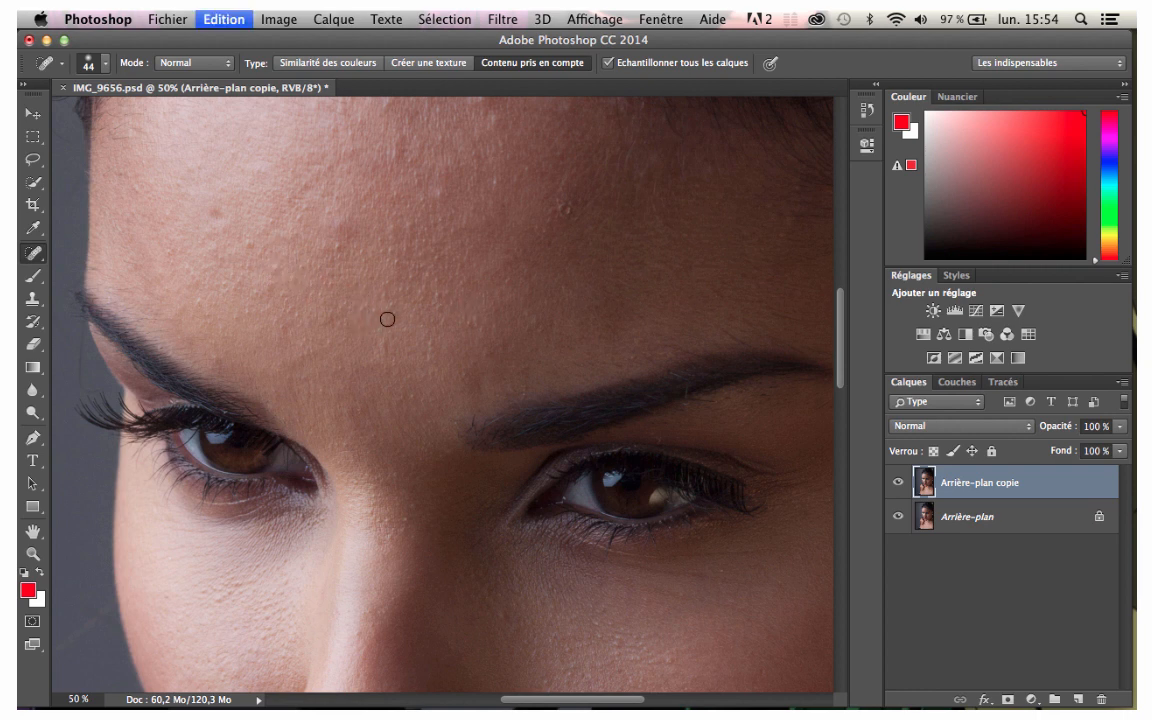
Remove the blemishes on the left side of the forehead with the Healing Brush using nearby sampled skin, and compare with the original.
{"action": "right_click", "coordinate": [37, 256]}
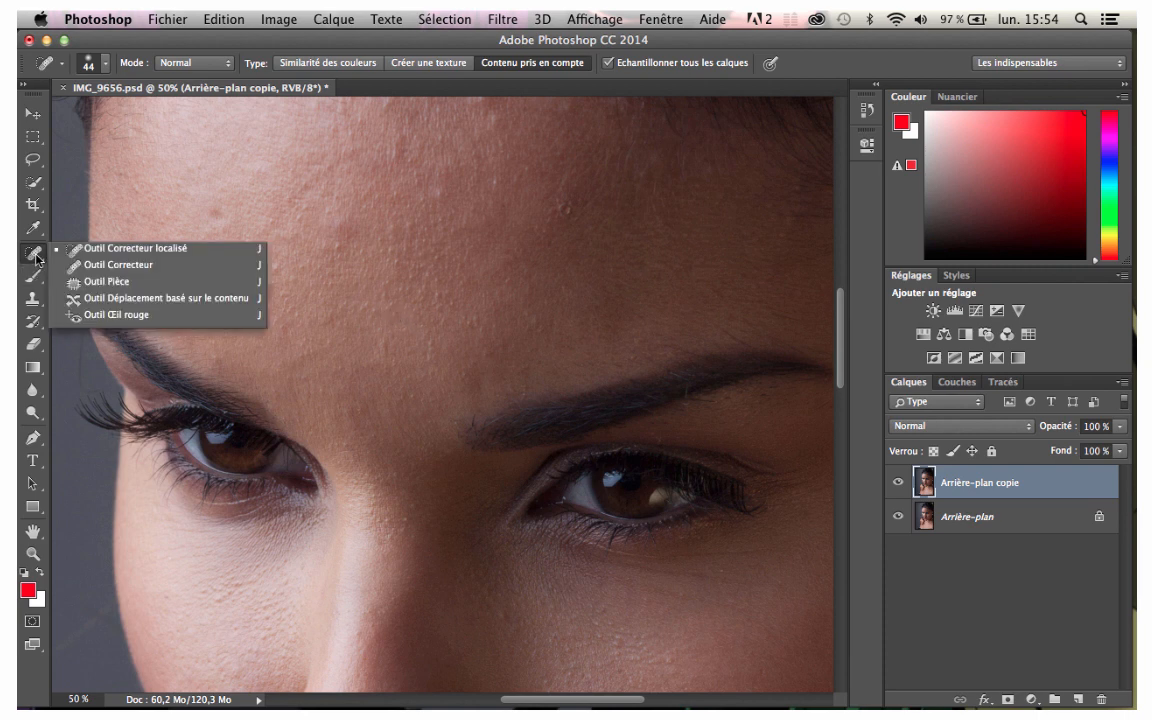
{"action": "left_click", "coordinate": [85, 267]}
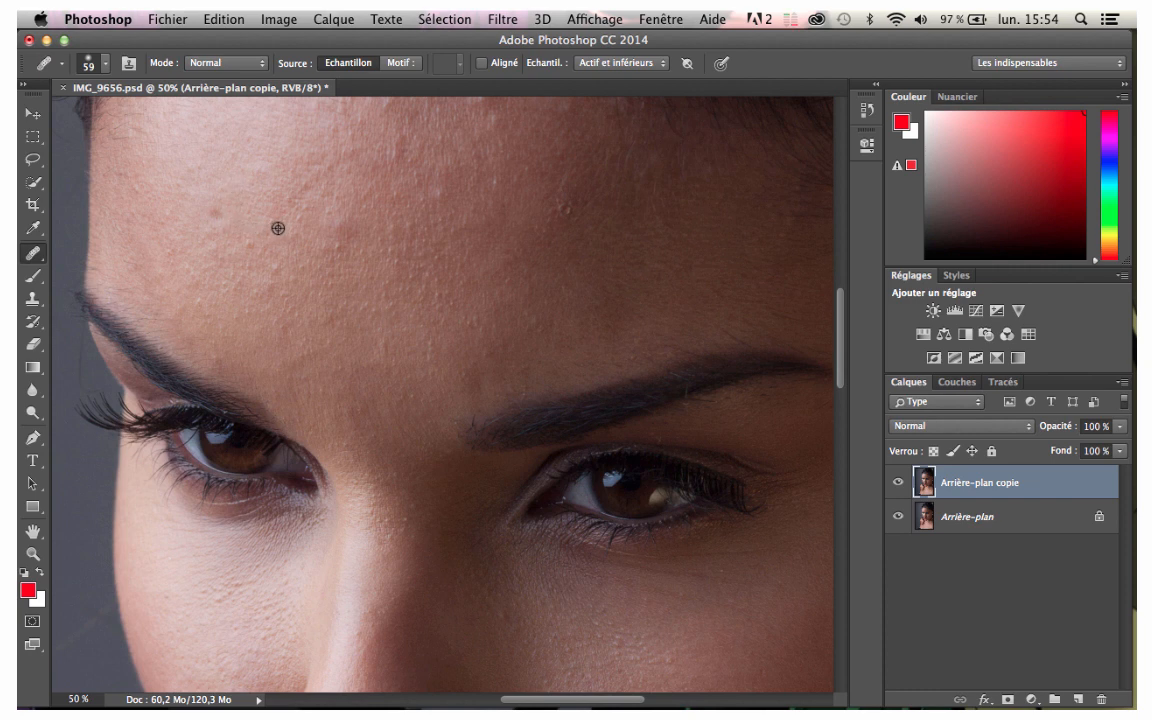
{"action": "left_click", "coordinate": [216, 190], "text": "alt"}
{"action": "left_click_drag", "start_coordinate": [218, 214], "coordinate": [225, 221]}
{"action": "left_click", "coordinate": [244, 216], "text": "alt"}
{"action": "left_click", "coordinate": [229, 229]}
{"action": "left_click", "coordinate": [201, 246], "text": "alt"}
{"action": "left_click", "coordinate": [205, 240]}
{"action": "left_click", "coordinate": [896, 483]}
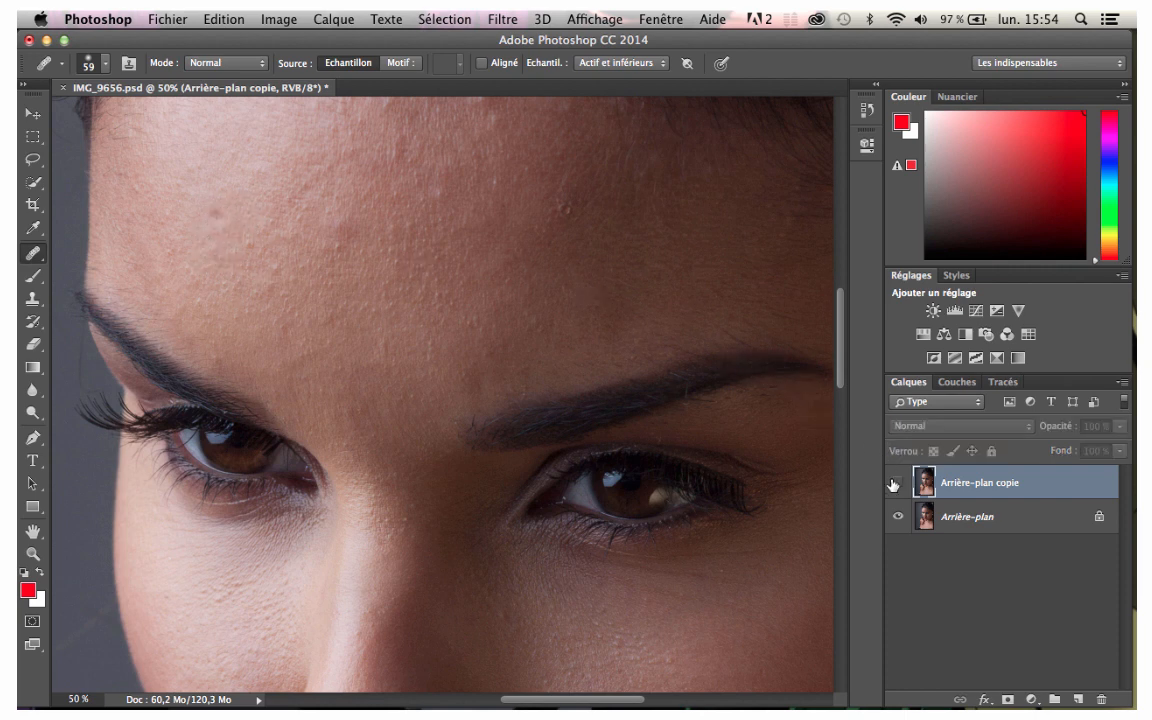
{"action": "left_click", "coordinate": [895, 484]}
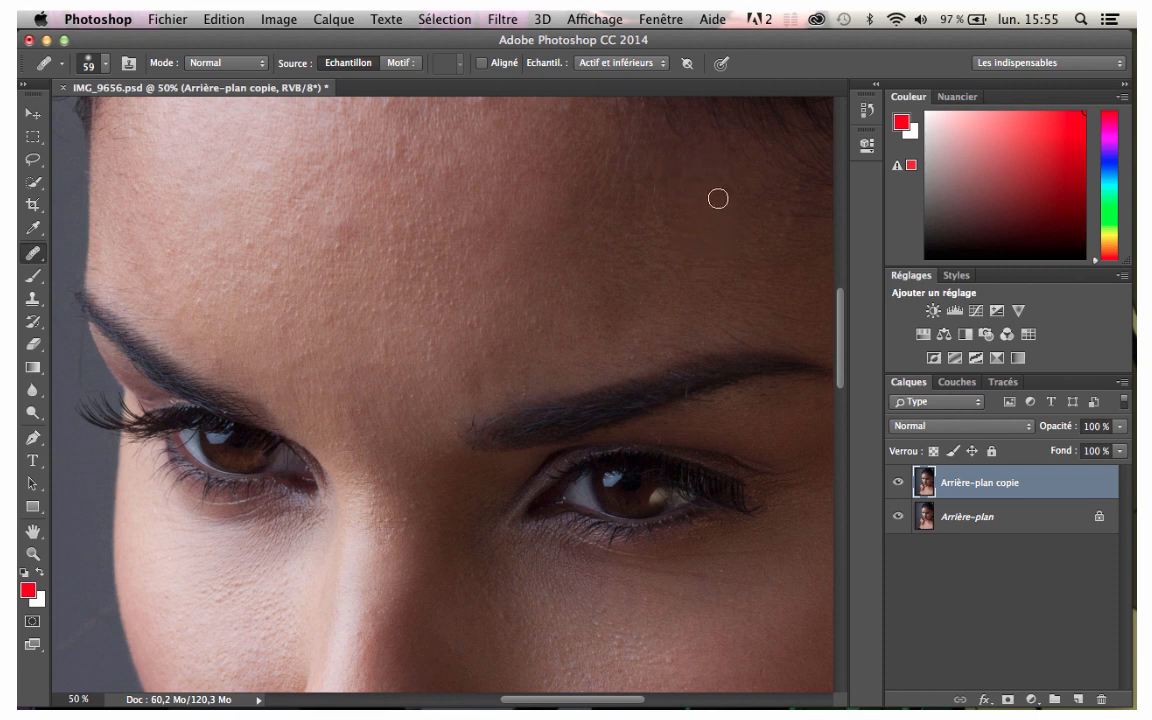
Compare the whole portrait before and after retouching by toggling the visibility of the background copy.
{"action": "left_click_drag", "start_coordinate": [612, 231], "coordinate": [608, 269]}
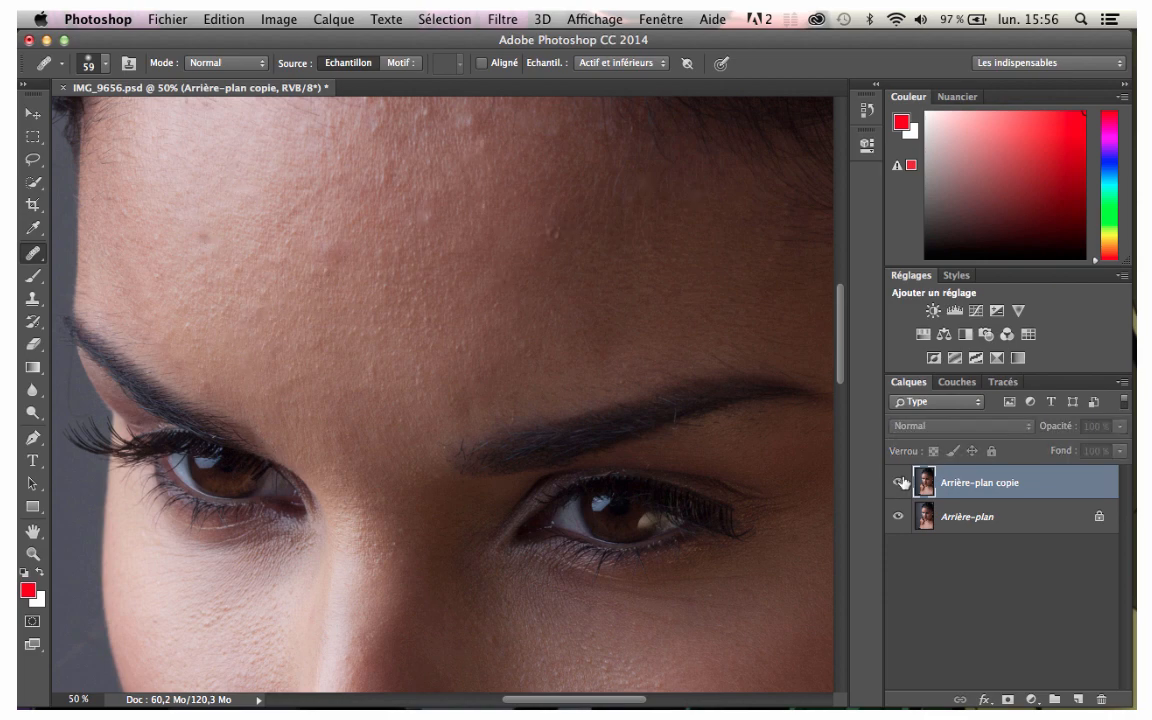
{"action": "key", "text": "super+minus"}
{"action": "key", "text": "super+minus"}
{"action": "key", "text": "super+minus"}
{"action": "key", "text": "super+minus"}
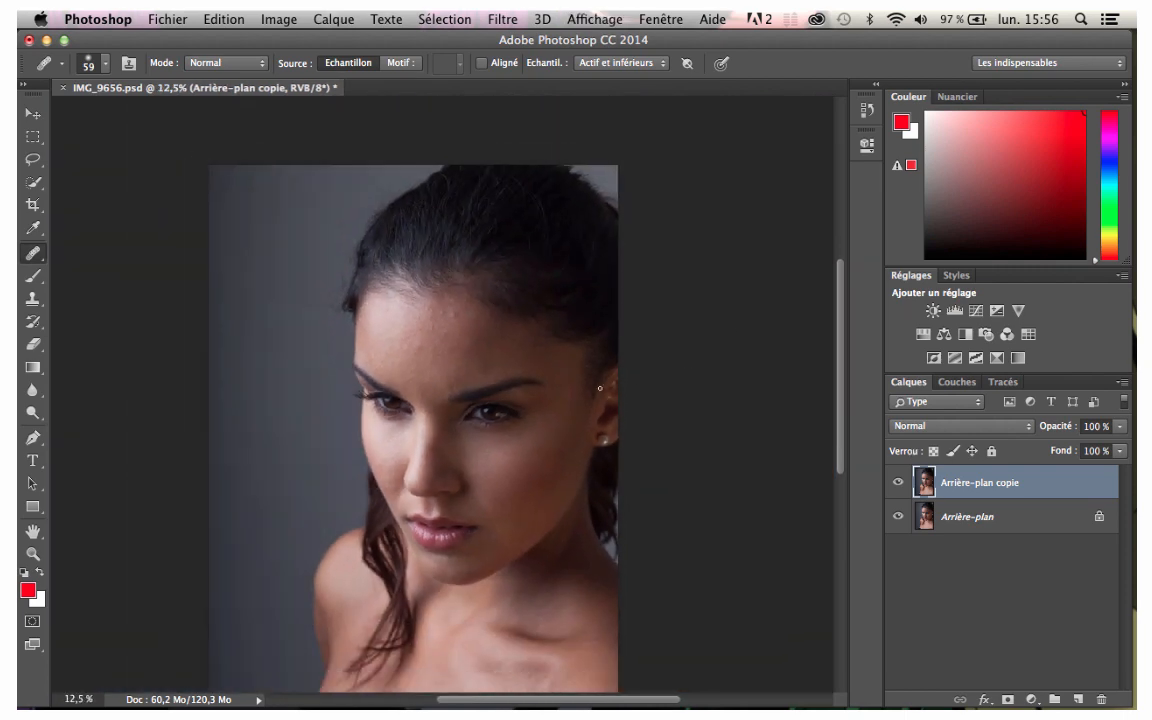
{"action": "scroll", "coordinate": [527, 360], "scroll_direction": "down", "scroll_amount": 3}
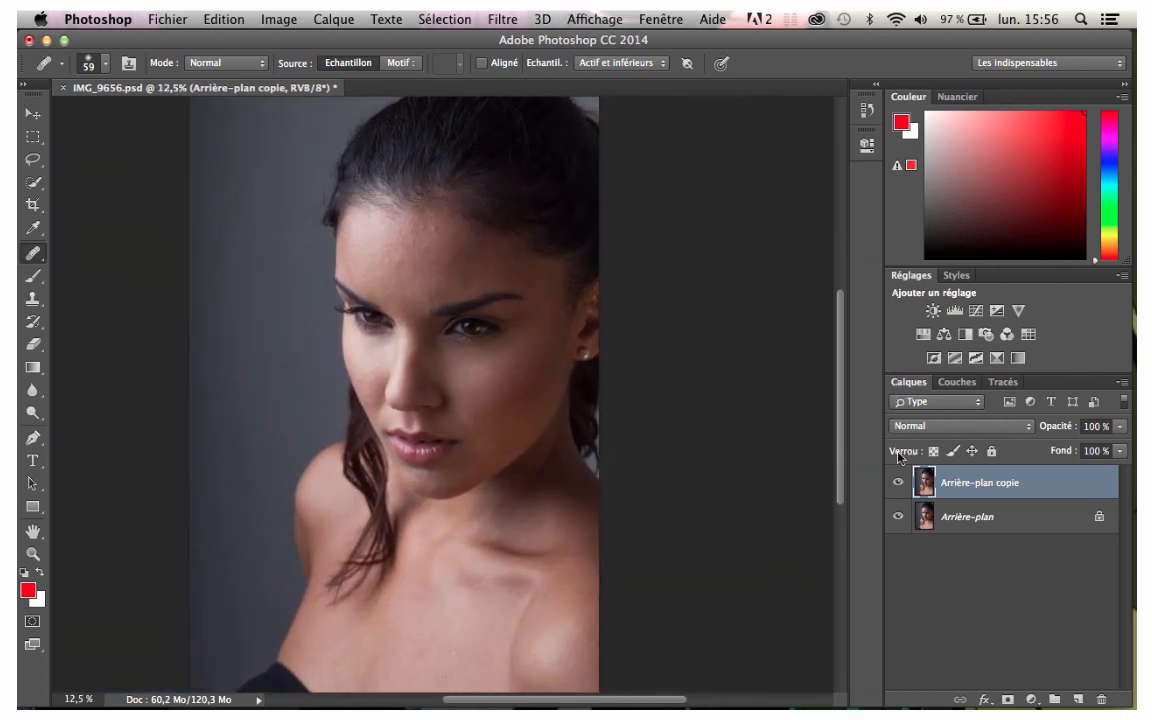
{"action": "left_click", "coordinate": [899, 483]}
{"action": "left_click", "coordinate": [900, 484]}
{"action": "left_click", "coordinate": [900, 484]}
{"action": "left_click", "coordinate": [900, 484]}
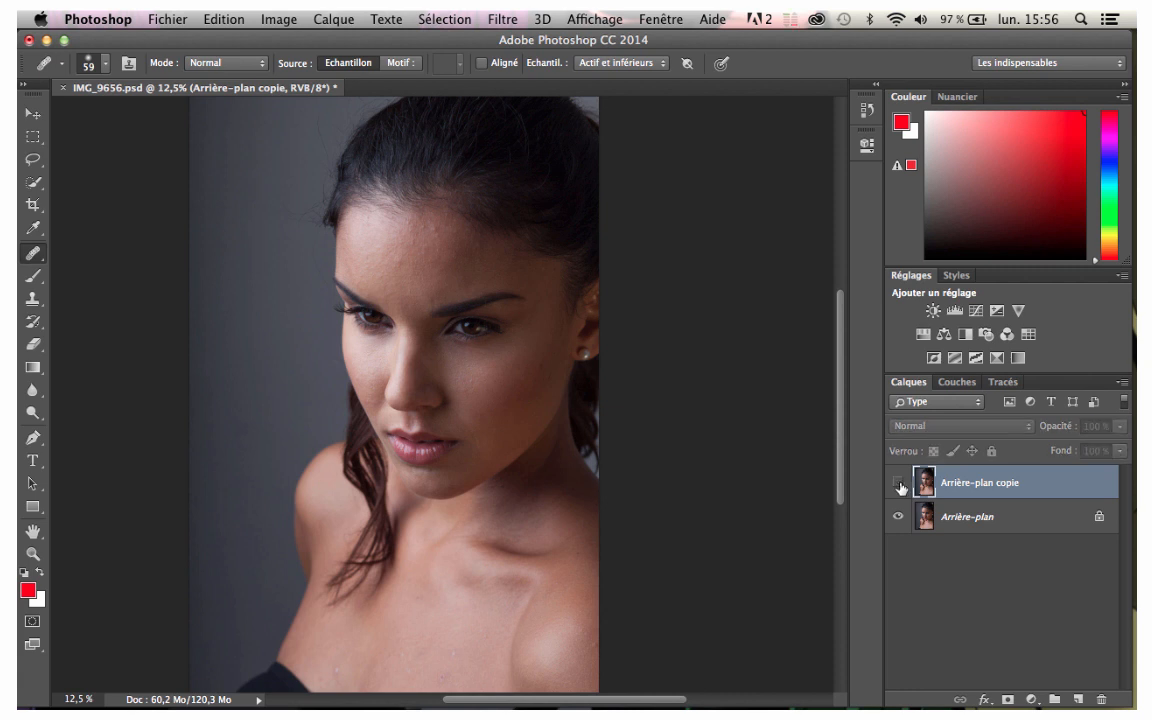
{"action": "left_click", "coordinate": [900, 484]}
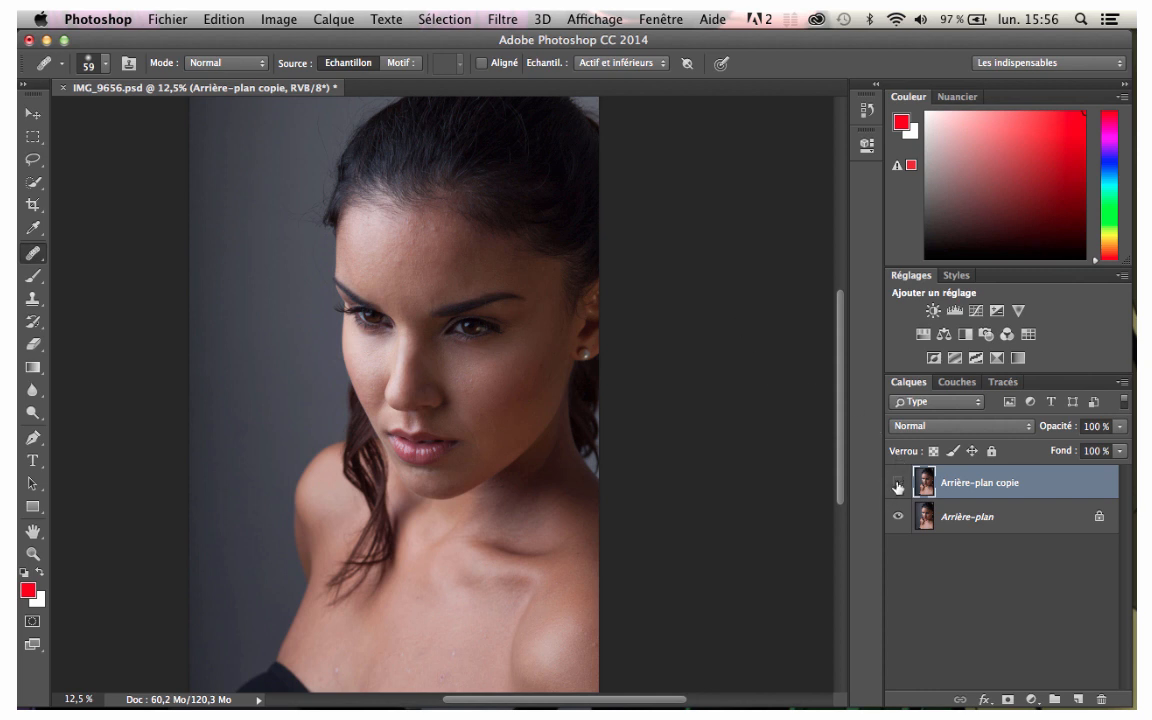
{"action": "left_click", "coordinate": [898, 485]}
{"action": "left_click", "coordinate": [898, 484]}
Examine the retouched forehead up close against the original by toggling the background copy.
{"action": "key", "text": "super+plus"}
{"action": "key", "text": "super+plus"}
{"action": "key", "text": "super+plus"}
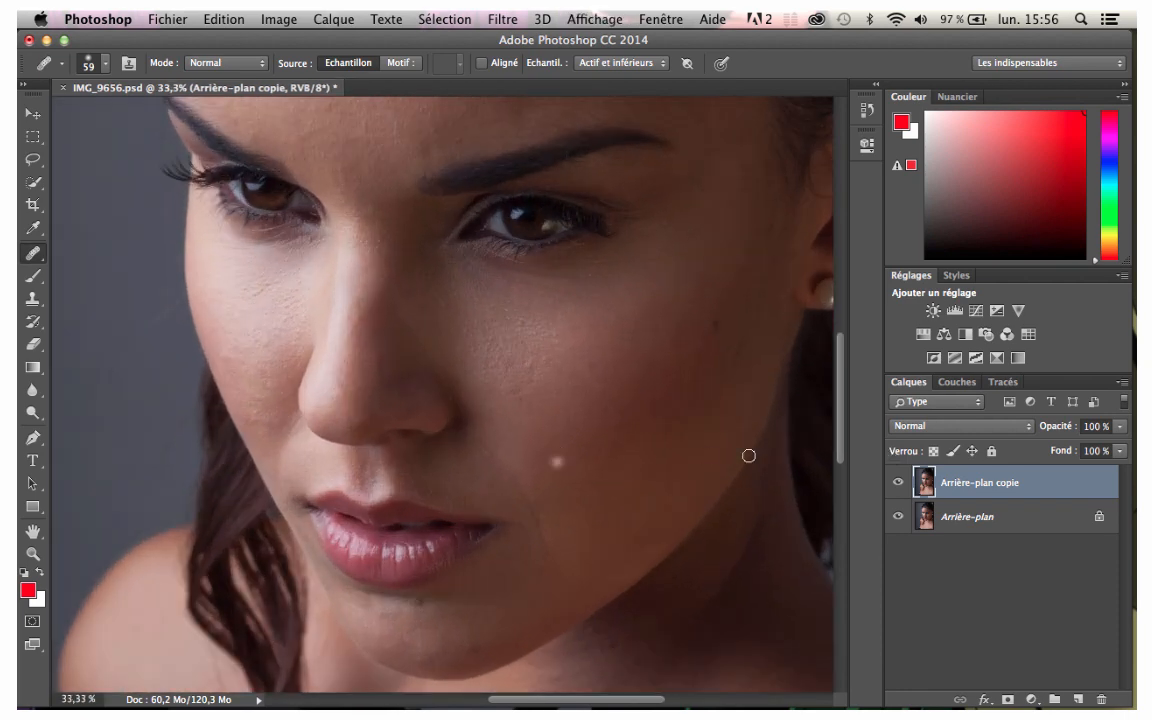
{"action": "scroll", "coordinate": [643, 455], "scroll_direction": "up", "scroll_amount": 5}
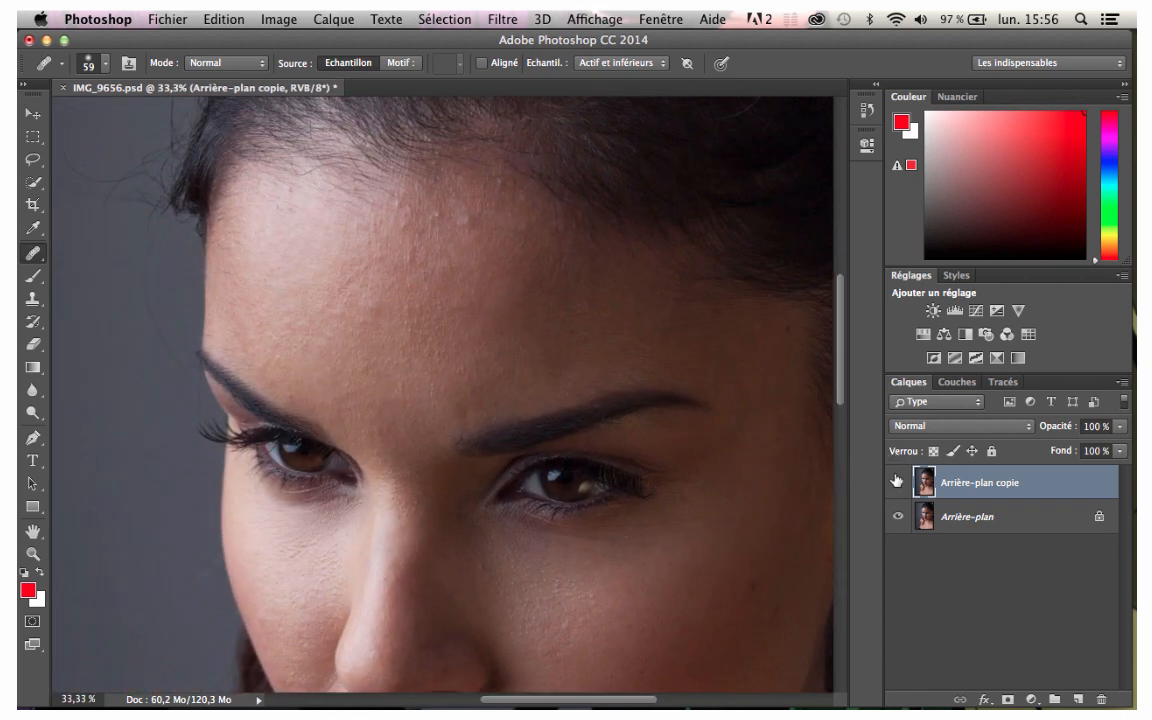
{"action": "left_click", "coordinate": [897, 484]}
{"action": "left_click", "coordinate": [897, 484]}
Heal a spot on the right side of the forehead with skin sampled from the upper forehead.
{"action": "key", "text": "super+plus"}
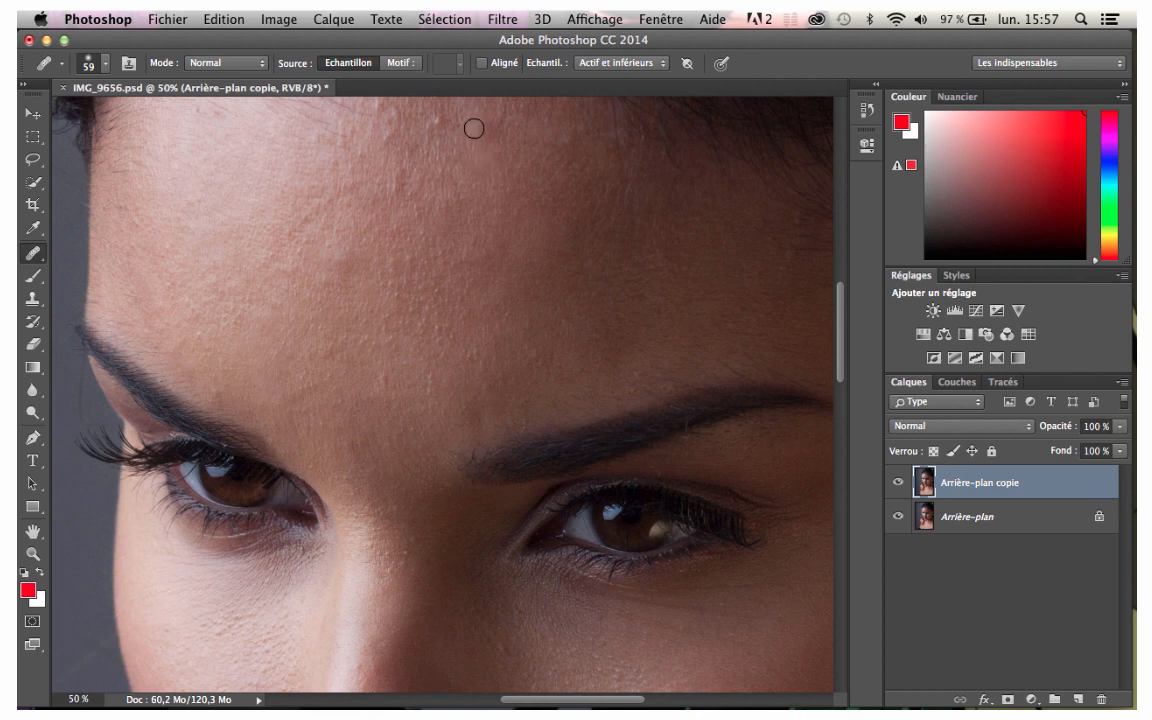
{"action": "left_click", "coordinate": [480, 150], "text": "alt"}
{"action": "left_click", "coordinate": [562, 222]}
Check the healing brush settings and set its size control to Pression de la plume.
{"action": "right_click", "coordinate": [567, 247]}
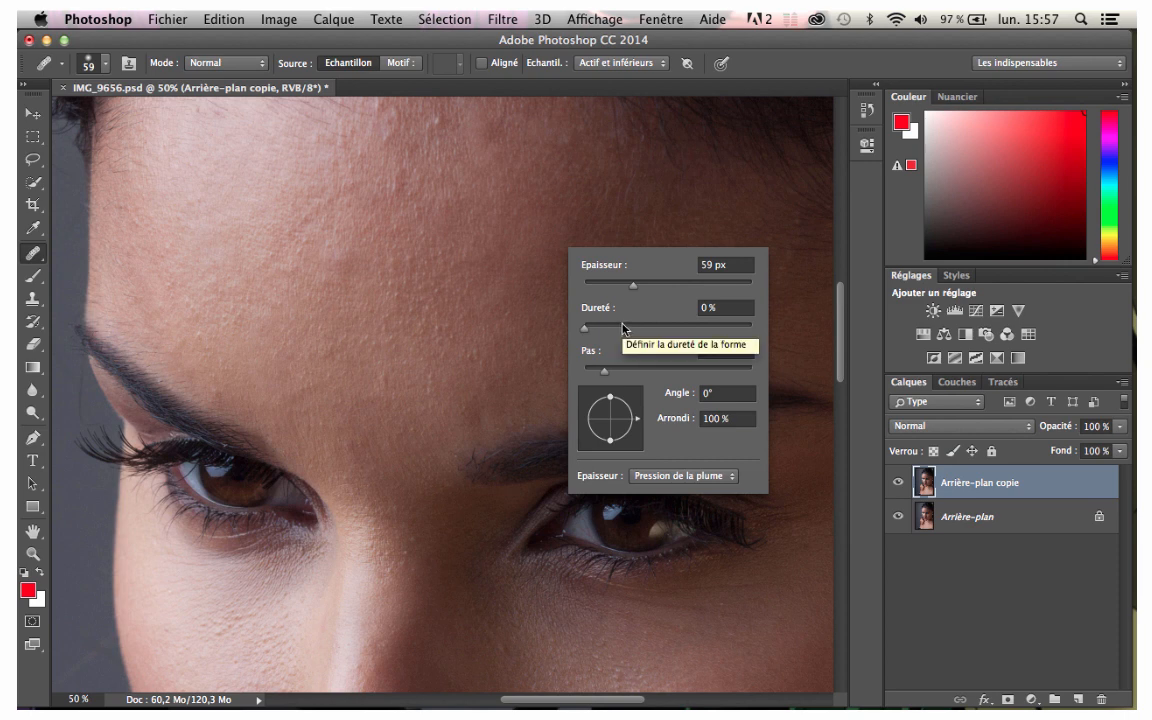
{"action": "left_click", "coordinate": [705, 480]}
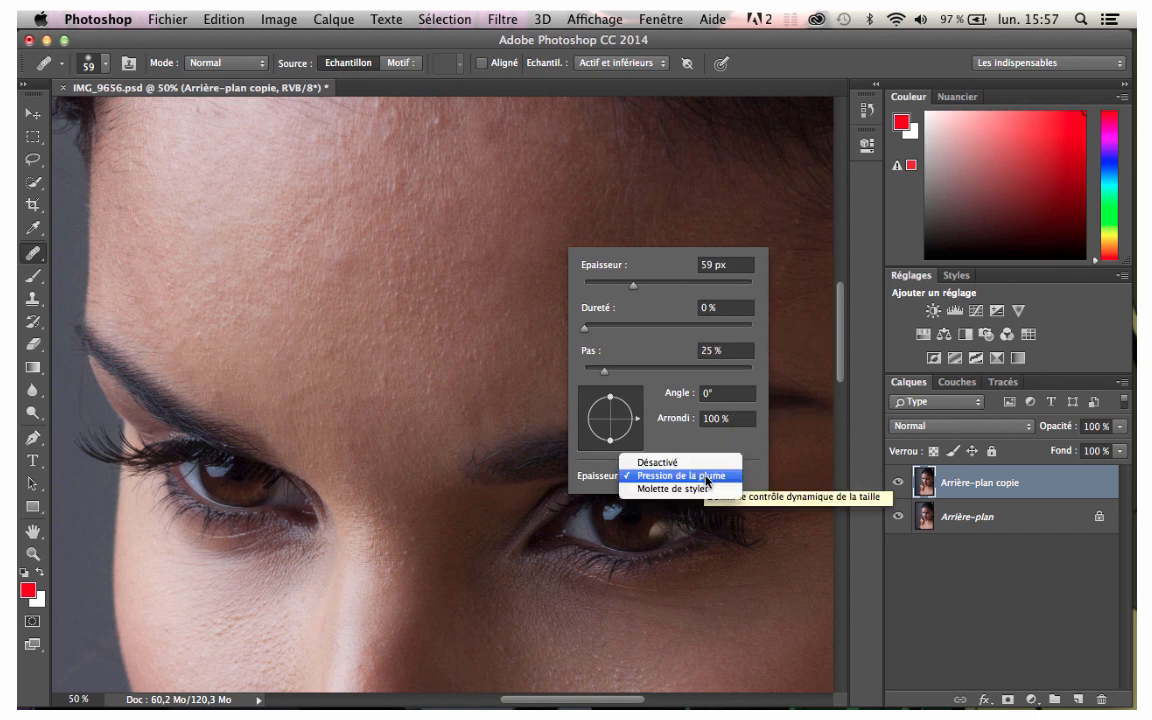
{"action": "left_click", "coordinate": [706, 478]}
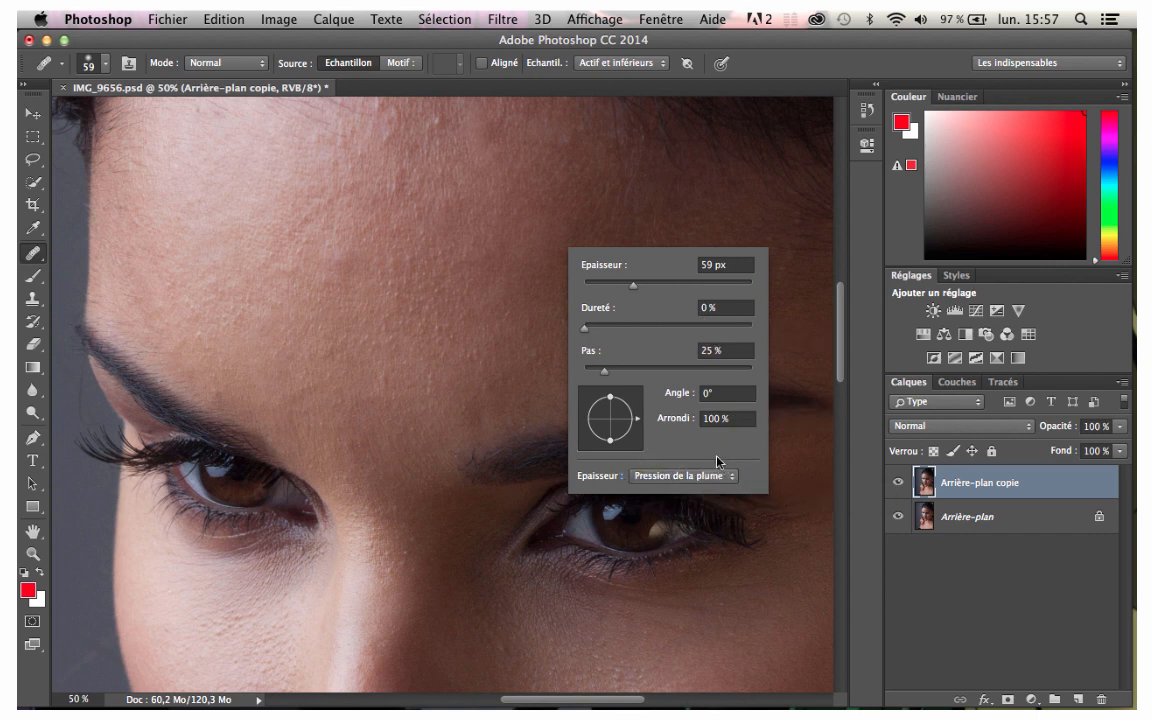
{"action": "left_click", "coordinate": [642, 249]}
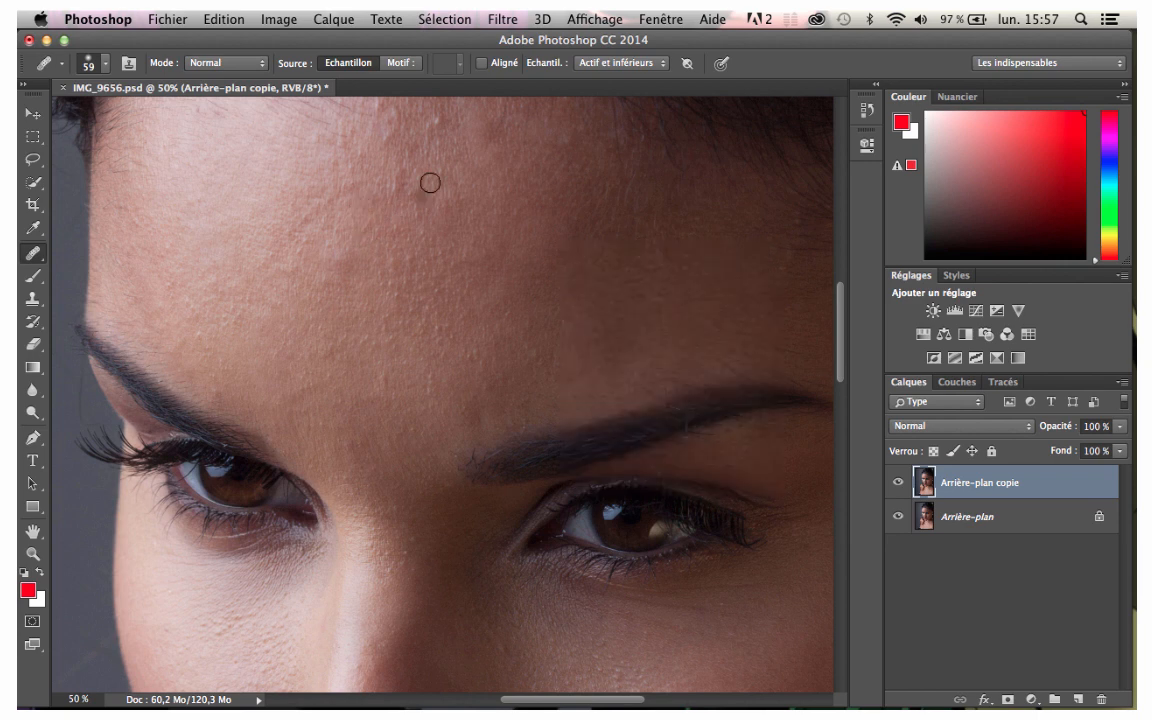
Heal the bumps on the upper and middle forehead, resampling clean skin close to each one.
{"action": "left_click", "coordinate": [495, 168], "text": "alt"}
{"action": "left_click", "coordinate": [484, 141]}
{"action": "left_click", "coordinate": [458, 164], "text": "alt"}
{"action": "left_click", "coordinate": [457, 145], "text": "alt"}
{"action": "left_click", "coordinate": [438, 134]}
{"action": "left_click", "coordinate": [455, 160], "text": "alt"}
{"action": "left_click_drag", "start_coordinate": [447, 166], "coordinate": [458, 136]}
{"action": "left_click", "coordinate": [341, 269]}
{"action": "left_click_drag", "start_coordinate": [576, 300], "coordinate": [572, 292]}
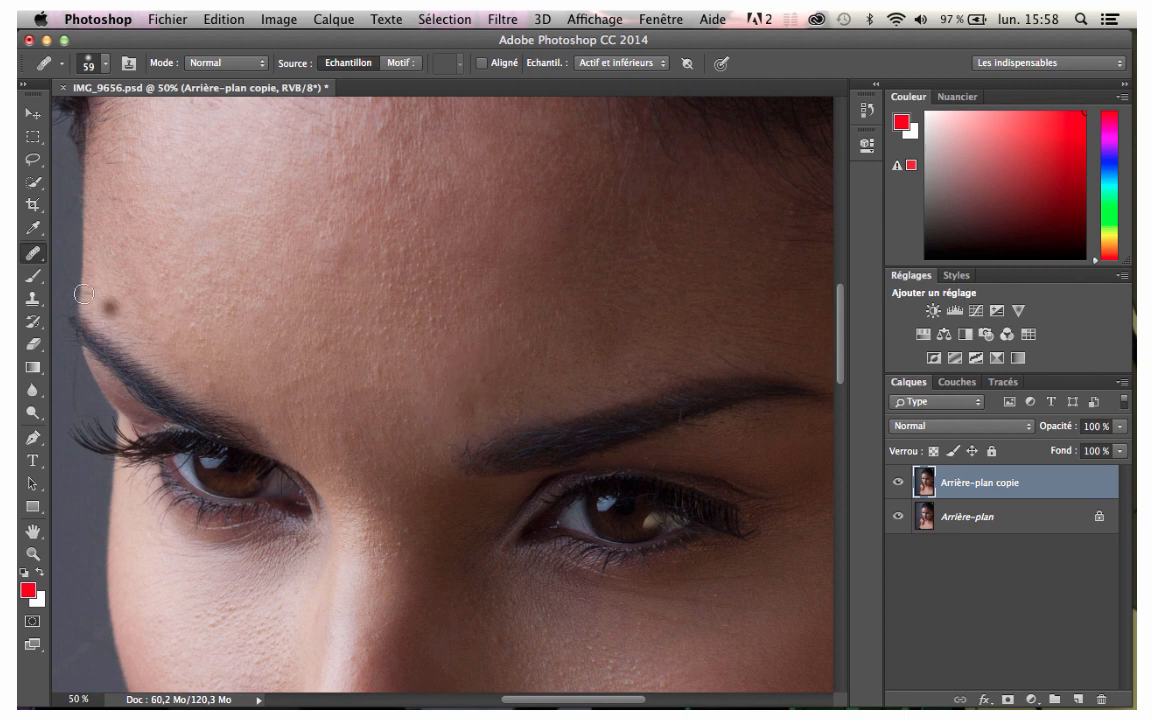
Smooth the bumps on the cheek below the right-hand eye with the Healing Brush, sampling clean skin beside them.
{"action": "left_click", "coordinate": [37, 257]}
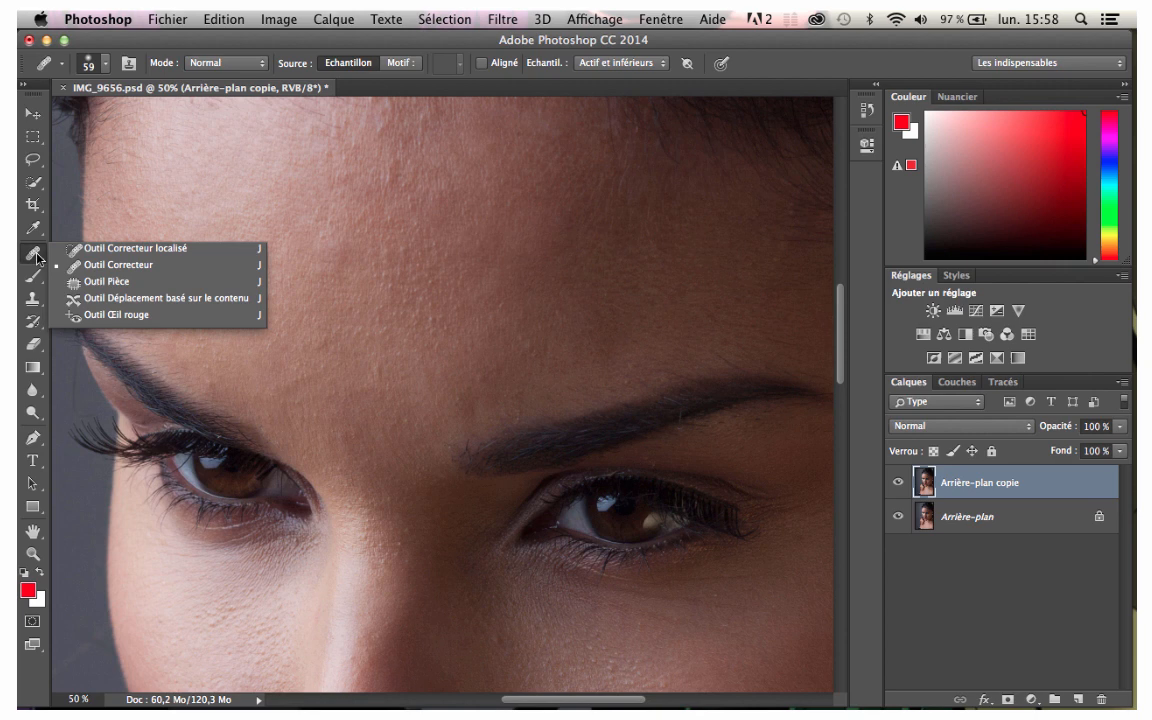
{"action": "left_click", "coordinate": [102, 265]}
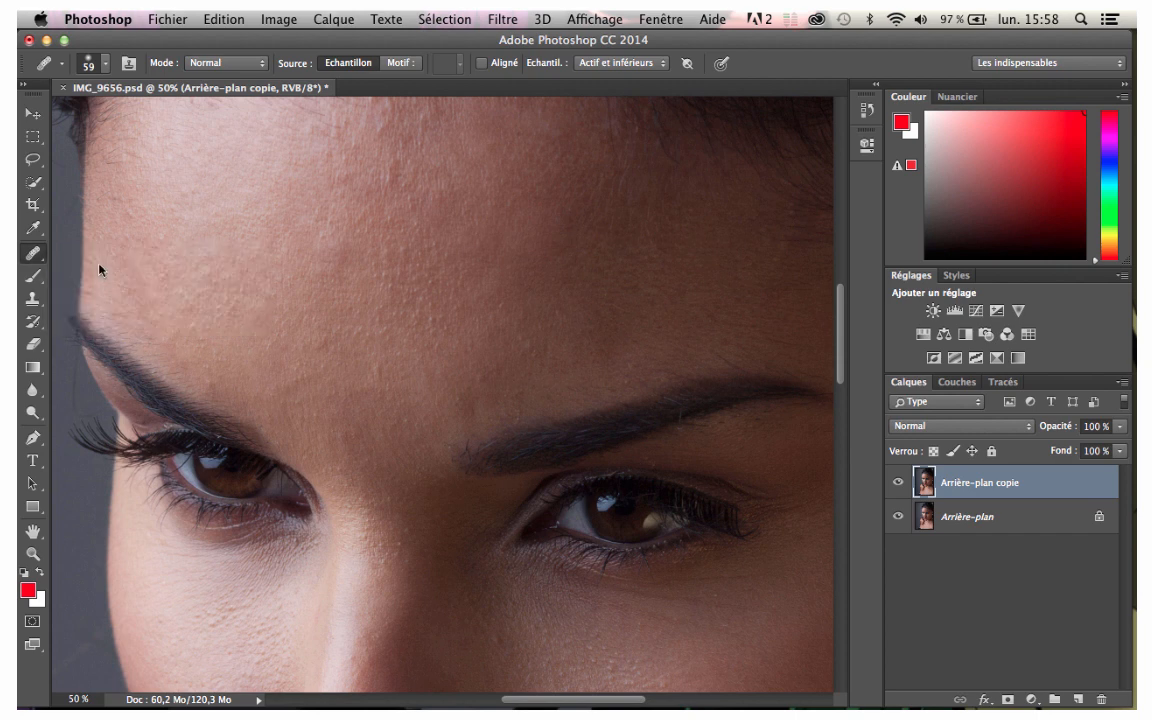
{"action": "scroll", "coordinate": [368, 296], "scroll_direction": "down", "scroll_amount": 5}
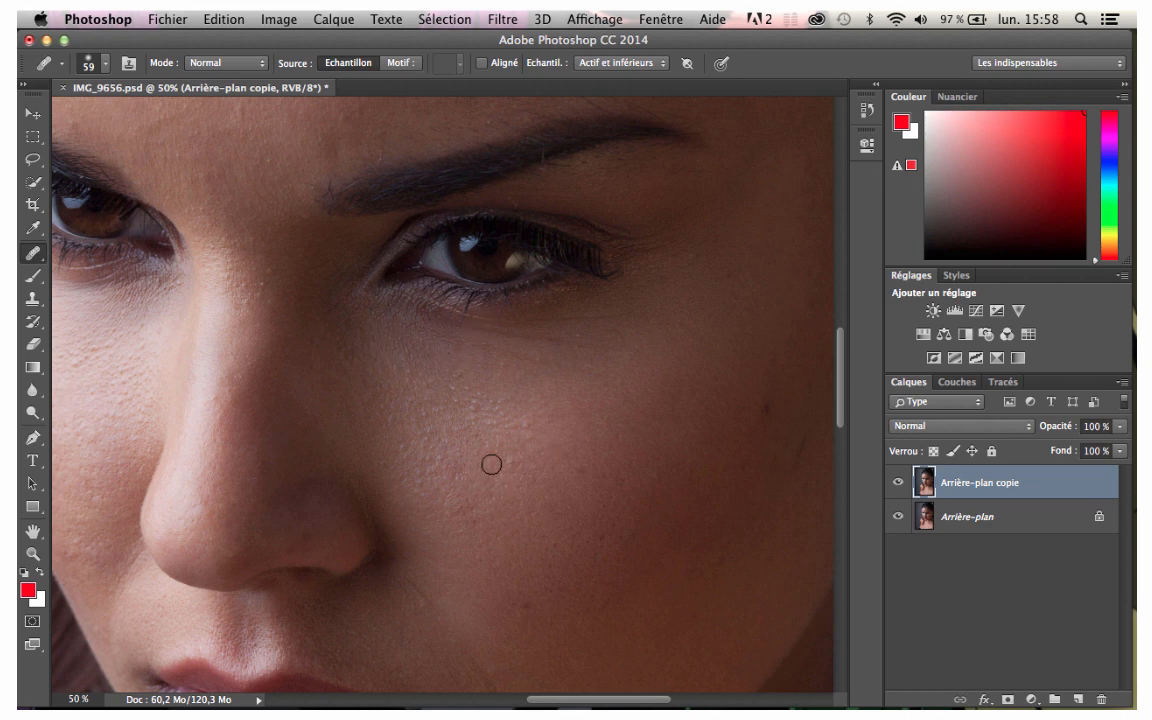
{"action": "left_click", "coordinate": [531, 488], "text": "alt"}
{"action": "left_click", "coordinate": [525, 440], "text": "alt"}
{"action": "left_click", "coordinate": [537, 427]}
{"action": "left_click", "coordinate": [528, 438], "text": "alt"}
{"action": "left_click_drag", "start_coordinate": [543, 423], "coordinate": [555, 424]}
{"action": "left_click", "coordinate": [653, 477], "text": "alt"}
{"action": "mouse_move", "coordinate": [671, 456]}
{"action": "left_mouse_down"}
{"action": "mouse_move", "coordinate": [677, 467]}
{"action": "mouse_move", "coordinate": [699, 450]}
{"action": "left_mouse_up"}
Heal the remaining bumps on the upper and middle cheek near the nose, resampling clean skin close to each one.
{"action": "scroll", "coordinate": [483, 419], "scroll_direction": "up", "scroll_amount": 3}
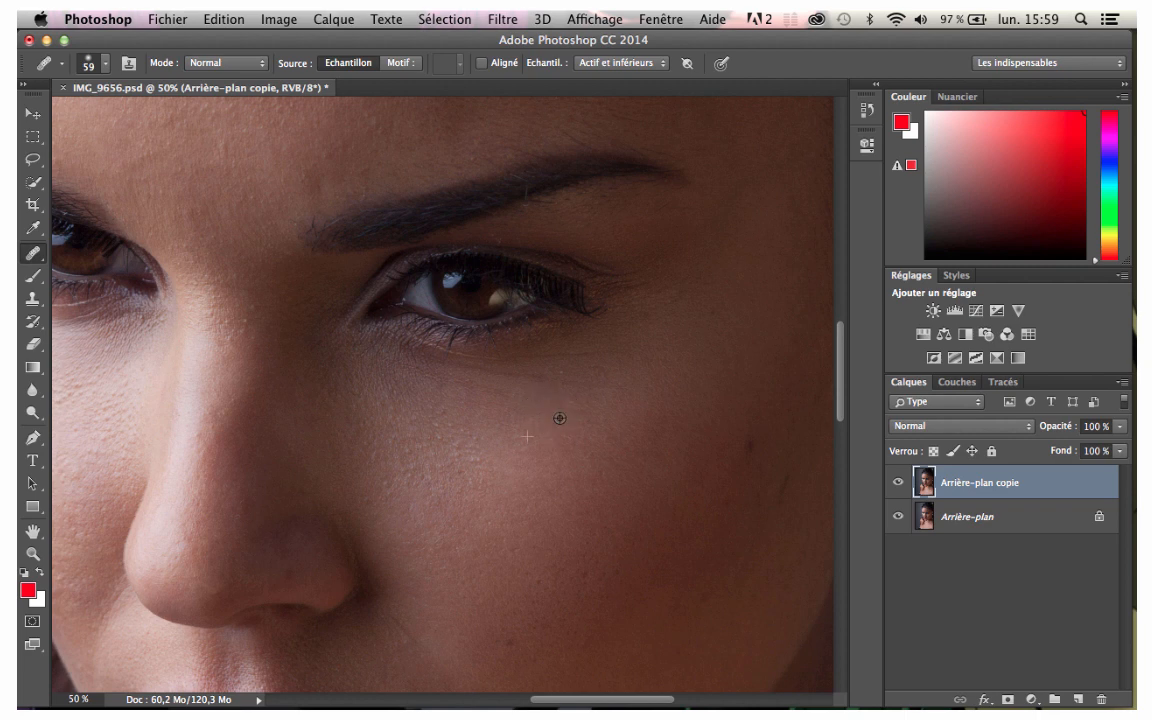
{"action": "left_click", "coordinate": [466, 384]}
{"action": "left_click", "coordinate": [618, 377], "text": "alt"}
{"action": "scroll", "coordinate": [571, 404], "scroll_direction": "down", "scroll_amount": 2}
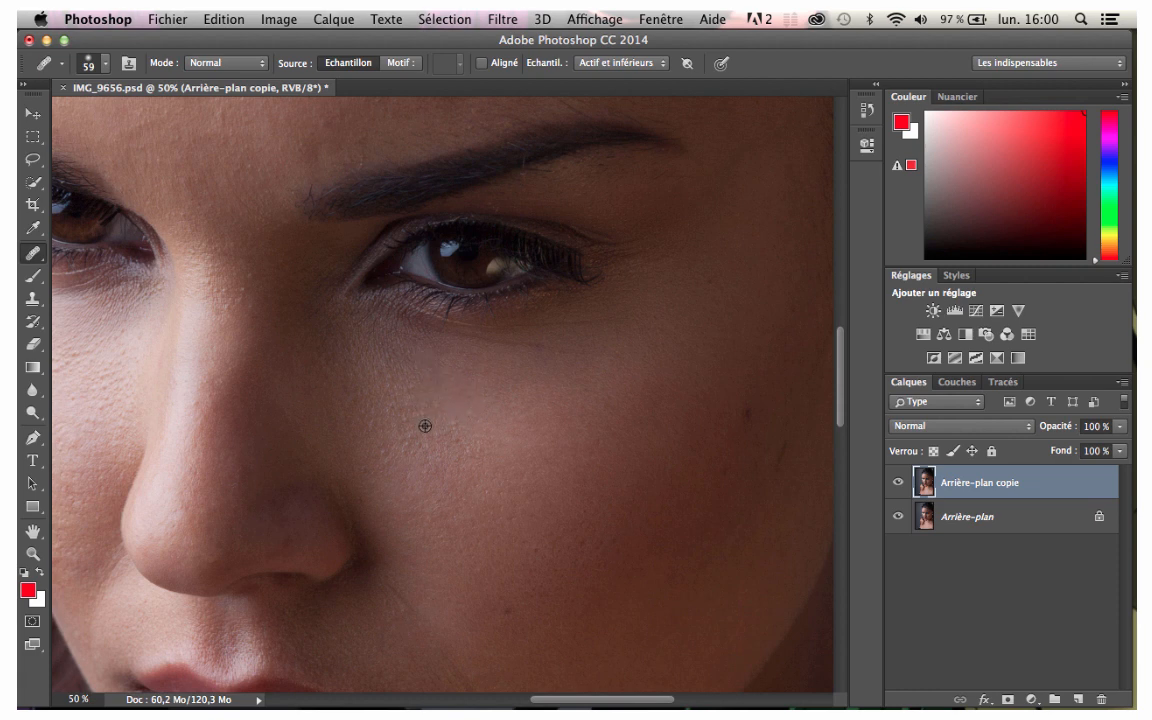
{"action": "left_click", "coordinate": [489, 412]}
{"action": "left_click", "coordinate": [491, 434], "text": "alt"}
{"action": "left_click", "coordinate": [481, 448]}
Compare the portrait before and after retouching by repeatedly hiding and showing the Arrière-plan copie layer.
{"action": "key", "text": "super+minus"}
{"action": "key", "text": "super+minus"}
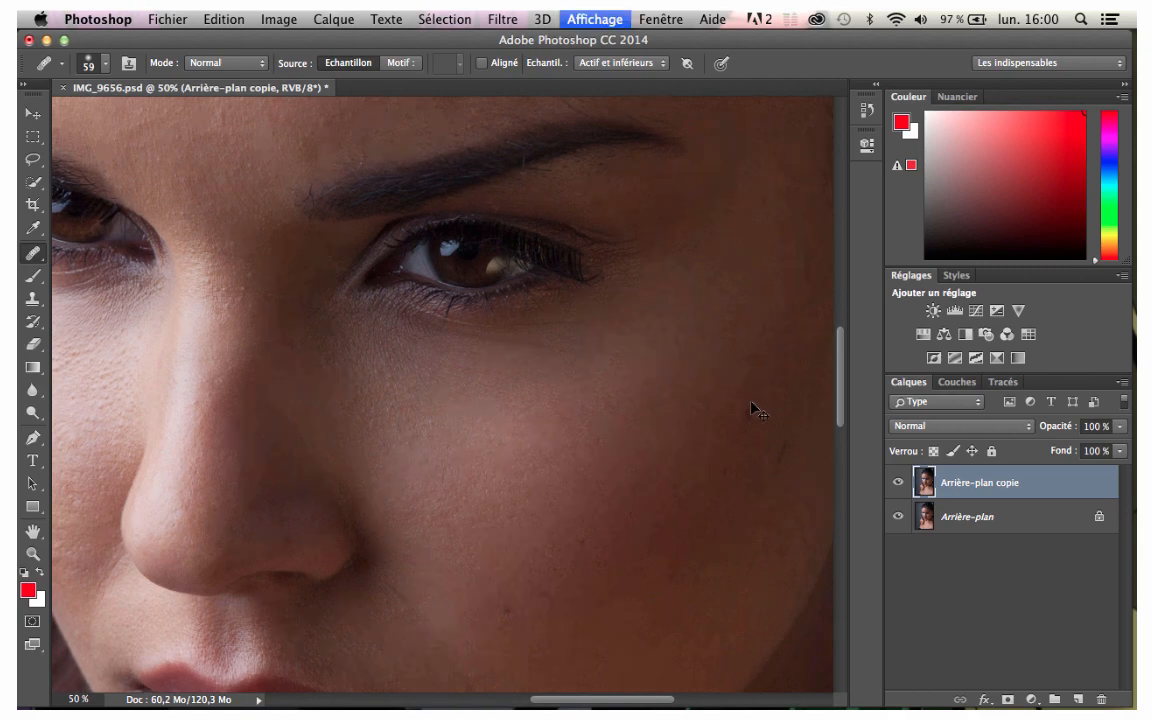
{"action": "left_click", "coordinate": [899, 485]}
{"action": "left_click", "coordinate": [899, 485]}
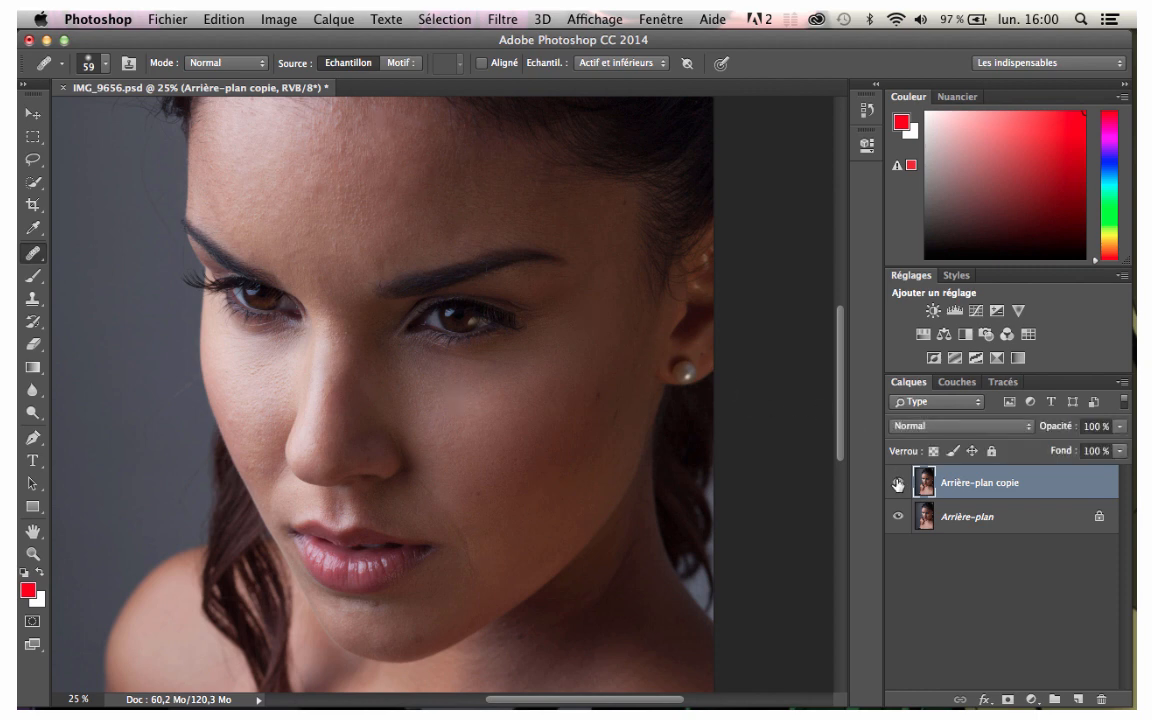
{"action": "left_click", "coordinate": [897, 485]}
{"action": "left_click", "coordinate": [898, 485]}
{"action": "left_click", "coordinate": [898, 485]}
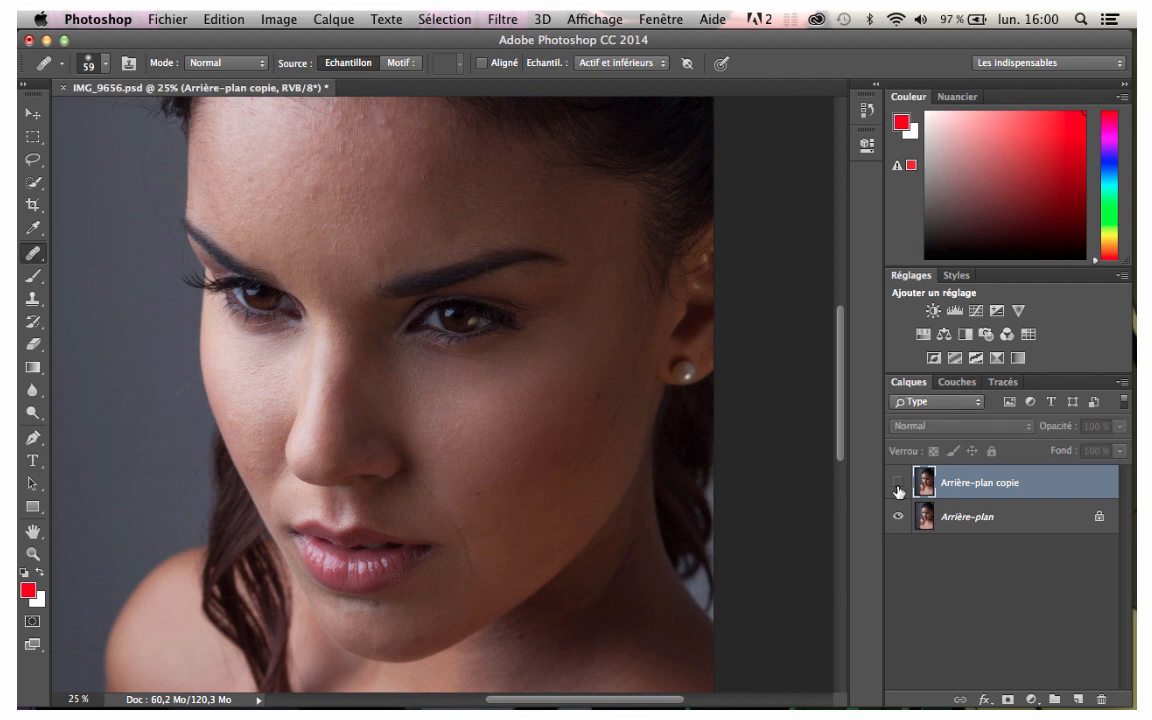
{"action": "left_click", "coordinate": [898, 486]}
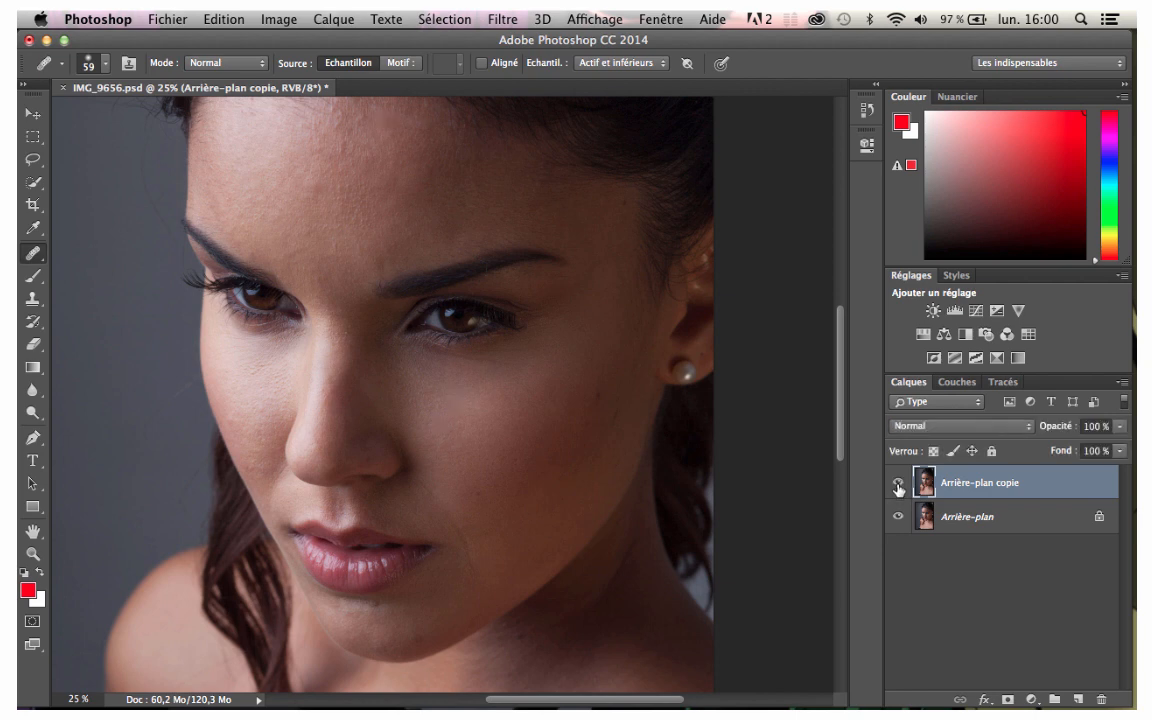
{"action": "left_click", "coordinate": [898, 486]}
{"action": "left_click", "coordinate": [898, 486]}
Heal the fine bumps beside the nose and below the inner corner of the right-hand eye with nearby sampled skin.
{"action": "key", "text": "super+plus"}
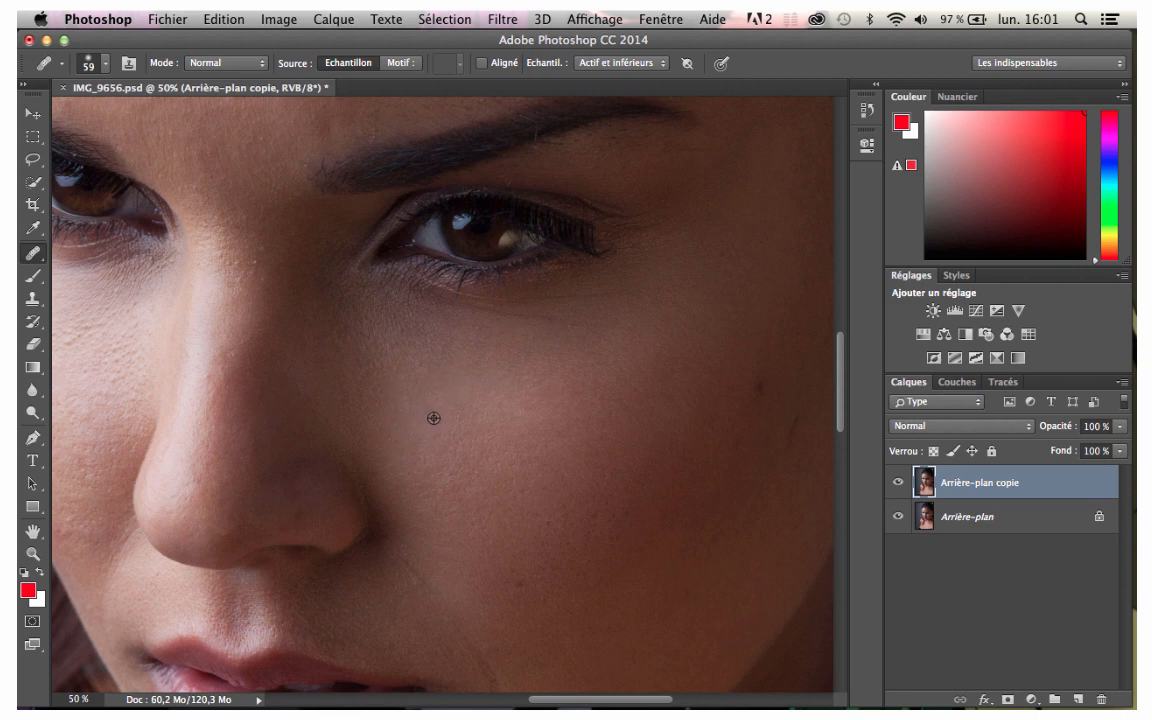
{"action": "left_click", "coordinate": [475, 434], "text": "alt"}
{"action": "left_click", "coordinate": [375, 320]}
{"action": "left_click", "coordinate": [378, 333], "text": "alt"}
{"action": "left_click", "coordinate": [377, 365]}
{"action": "left_click", "coordinate": [405, 441], "text": "alt"}
{"action": "left_click", "coordinate": [442, 411]}
Heal the blemishes on the chin and along the jawline with the Healing Brush, resampling adjacent skin for each spot.
{"action": "mouse_move", "coordinate": [337, 347]}
{"action": "left_mouse_down"}
{"action": "mouse_move", "coordinate": [311, 363]}
{"action": "mouse_move", "coordinate": [321, 301]}
{"action": "left_mouse_up"}
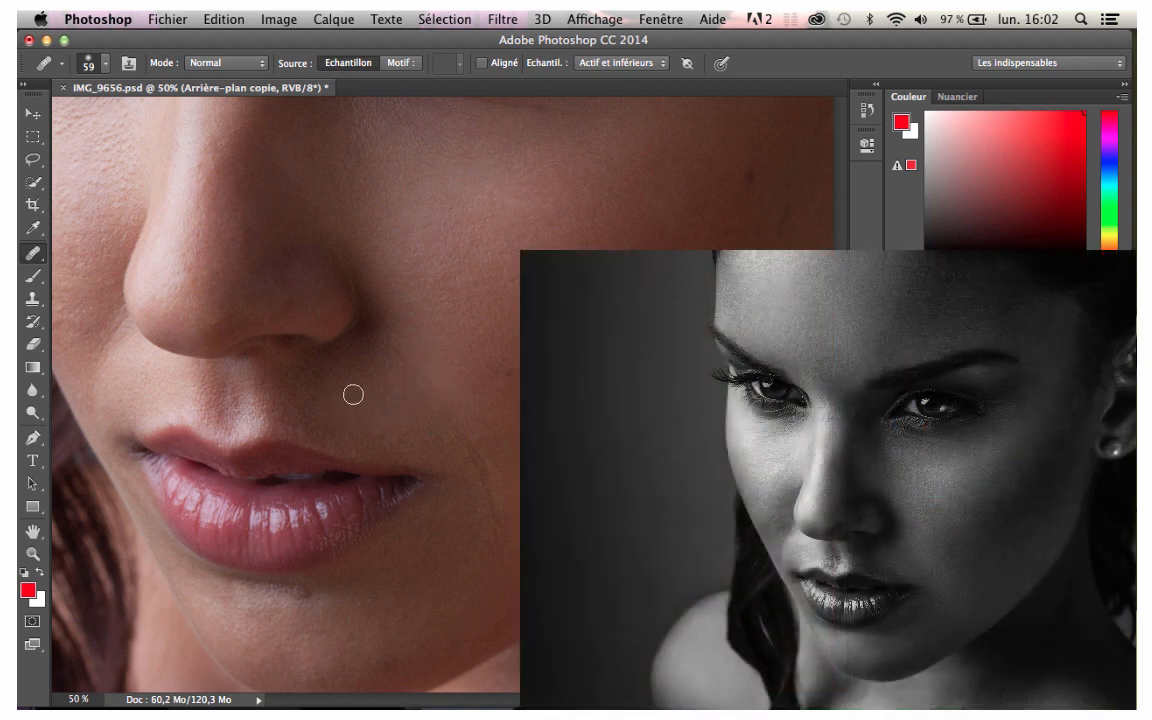
{"action": "left_click_drag", "start_coordinate": [370, 385], "coordinate": [376, 265]}
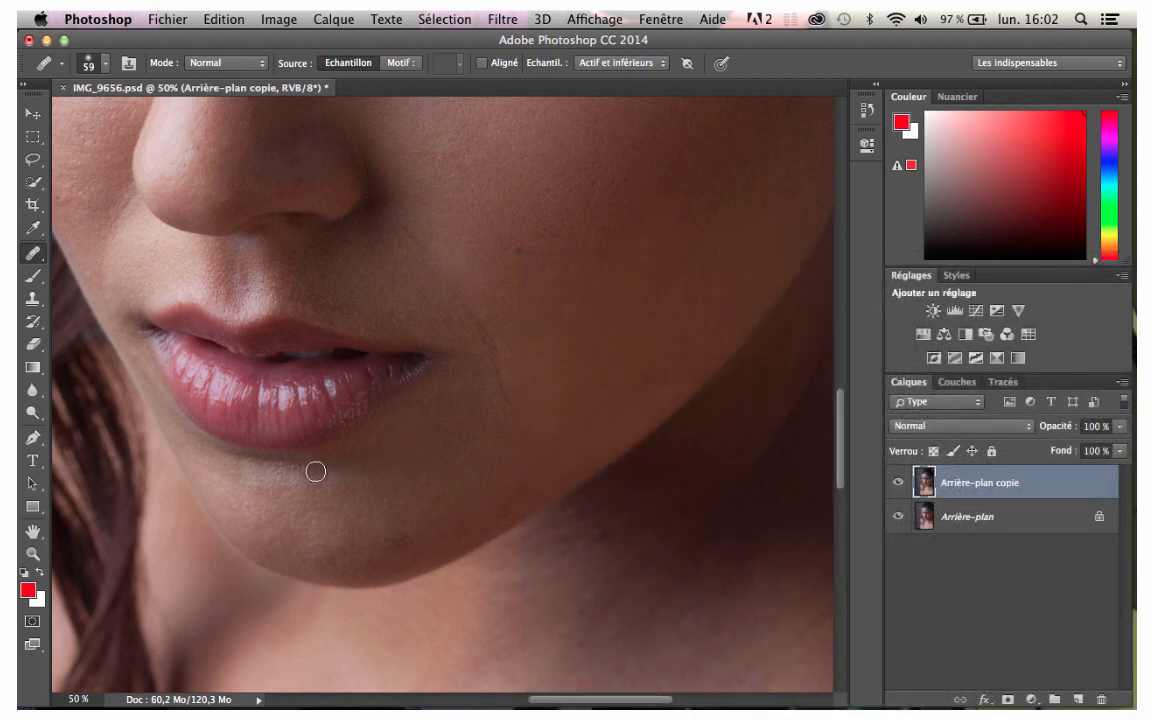
{"action": "left_click", "coordinate": [337, 464], "text": "alt"}
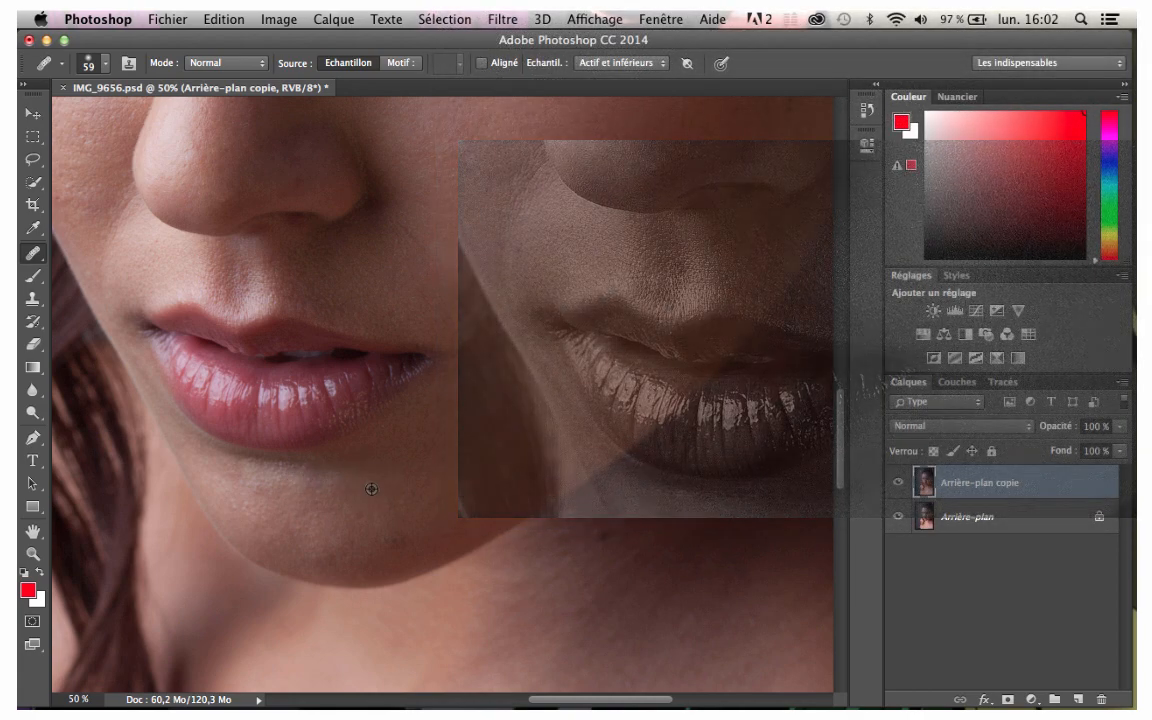
{"action": "left_click", "coordinate": [413, 527], "text": "alt"}
{"action": "left_click", "coordinate": [401, 542]}
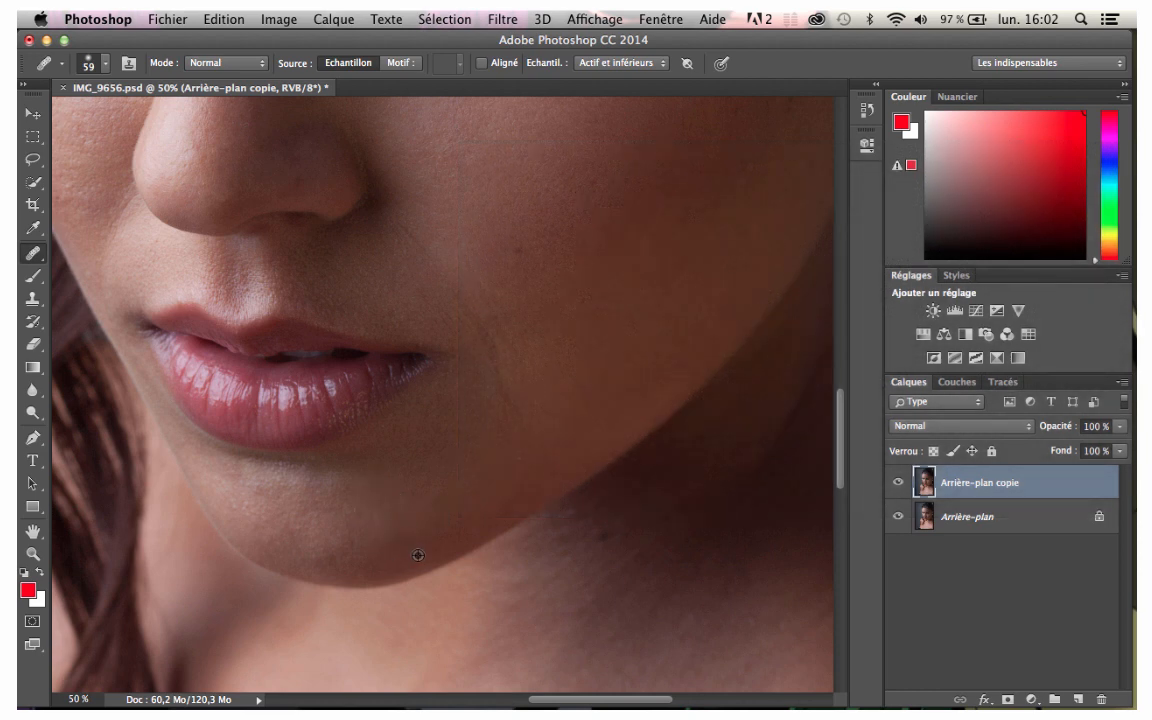
{"action": "left_click", "coordinate": [418, 555], "text": "alt"}
{"action": "left_click_drag", "start_coordinate": [411, 536], "coordinate": [419, 548]}
{"action": "left_click", "coordinate": [427, 540], "text": "alt"}
{"action": "left_click", "coordinate": [440, 535]}
{"action": "left_click", "coordinate": [445, 530], "text": "alt"}
{"action": "left_click", "coordinate": [434, 536]}
{"action": "left_click", "coordinate": [464, 544], "text": "alt"}
{"action": "left_click", "coordinate": [470, 520]}
Heal the mark on the lower cheek beside the mouth, and sample clean skin on the chin below the lower lip.
{"action": "left_click", "coordinate": [566, 300], "text": "alt"}
{"action": "left_click", "coordinate": [567, 271]}
{"action": "scroll", "coordinate": [504, 386], "scroll_direction": "down", "scroll_amount": 5}
{"action": "scroll", "coordinate": [504, 386], "scroll_direction": "left", "scroll_amount": 3}
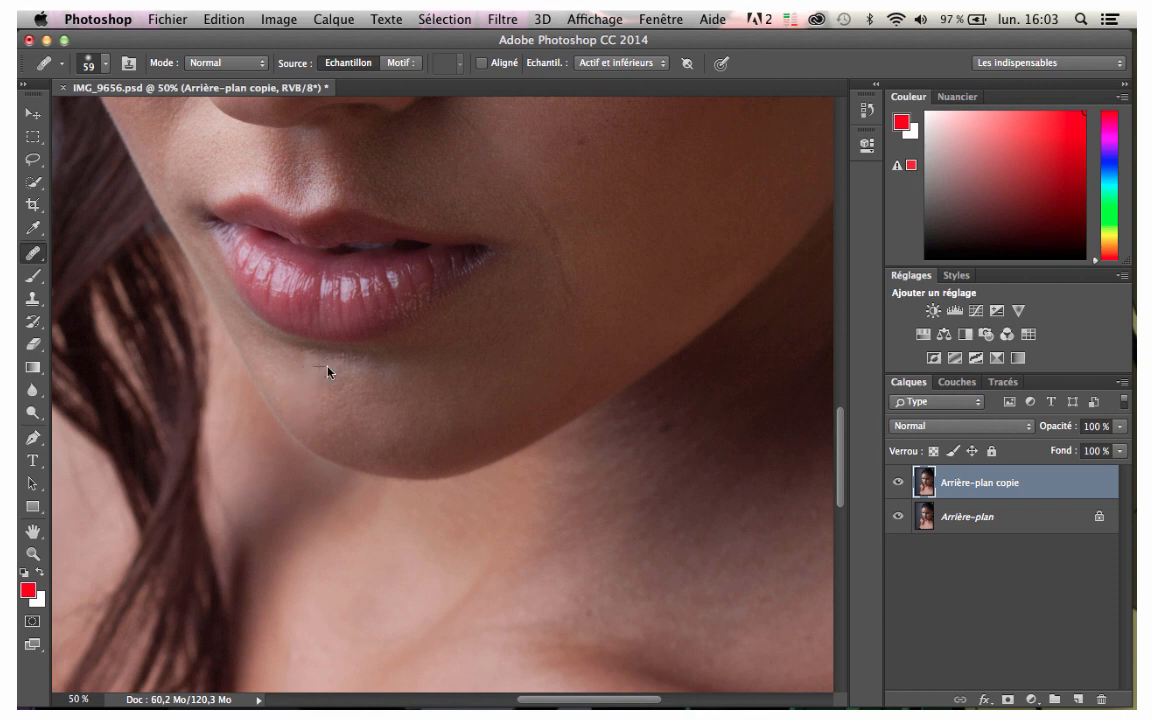
{"action": "left_click", "coordinate": [383, 386], "text": "alt"}
Toggle the Arrière-plan copie layer's visibility to check the healed cheek, chin and forehead against the original image.
{"action": "key", "text": "super+plus"}
{"action": "key", "text": "super+minus"}
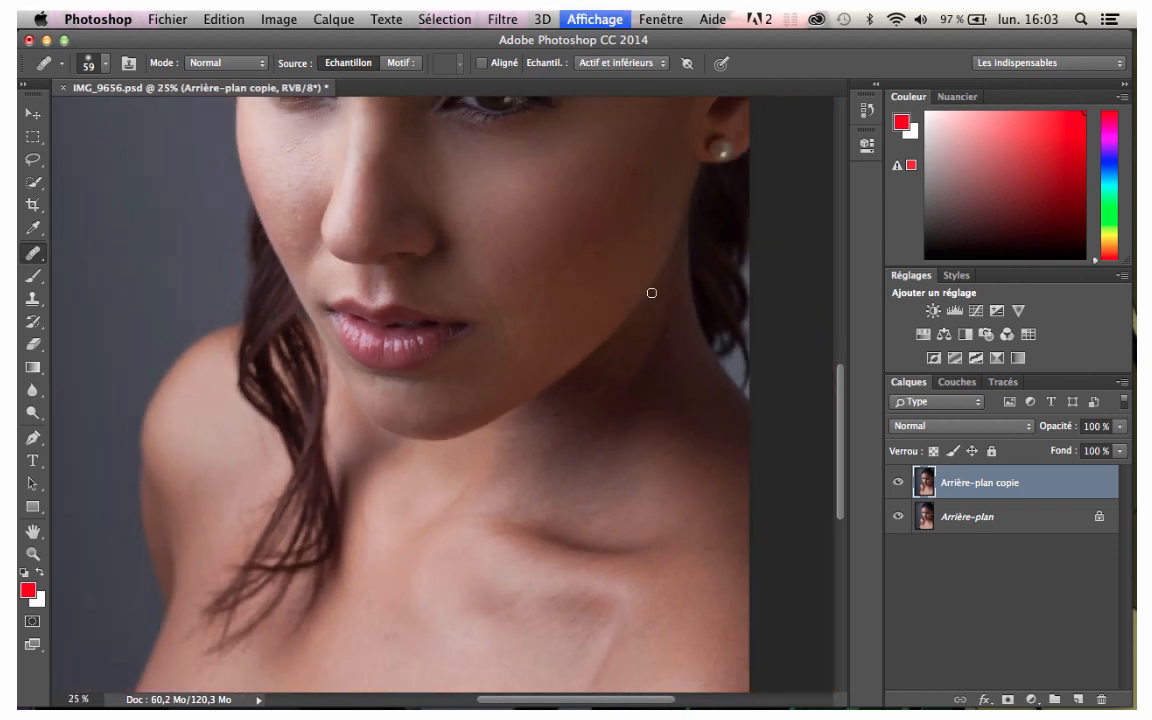
{"action": "left_click_drag", "start_coordinate": [440, 391], "coordinate": [356, 498]}
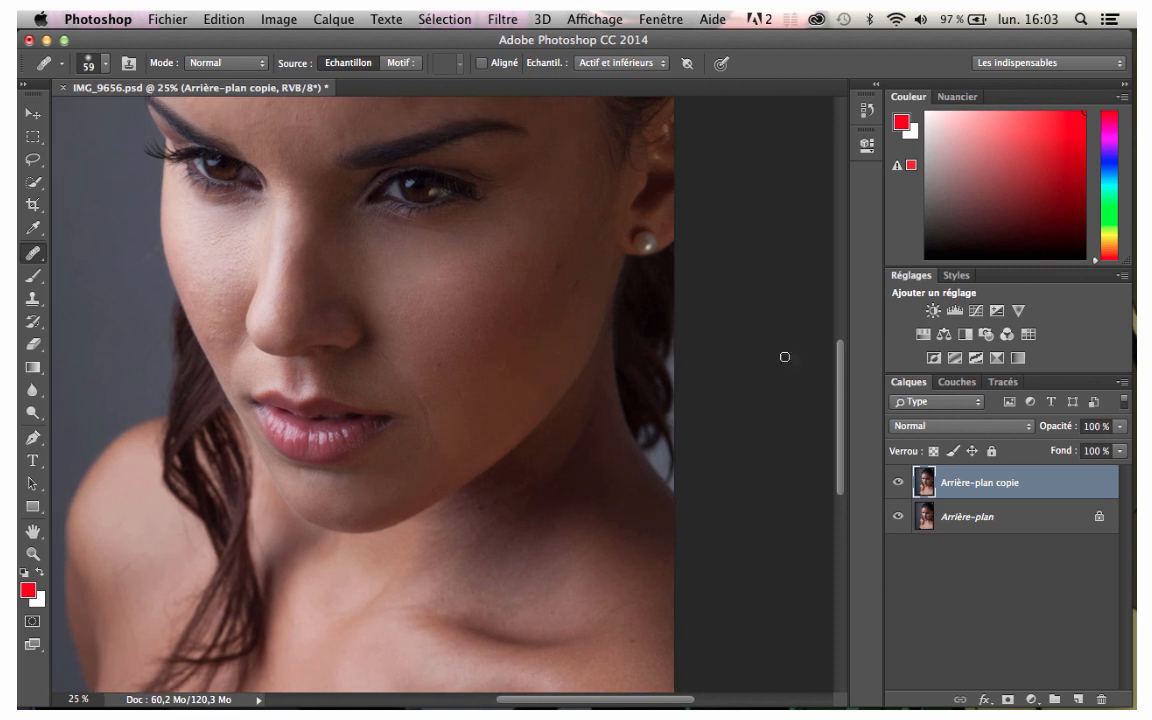
{"action": "left_click", "coordinate": [897, 487]}
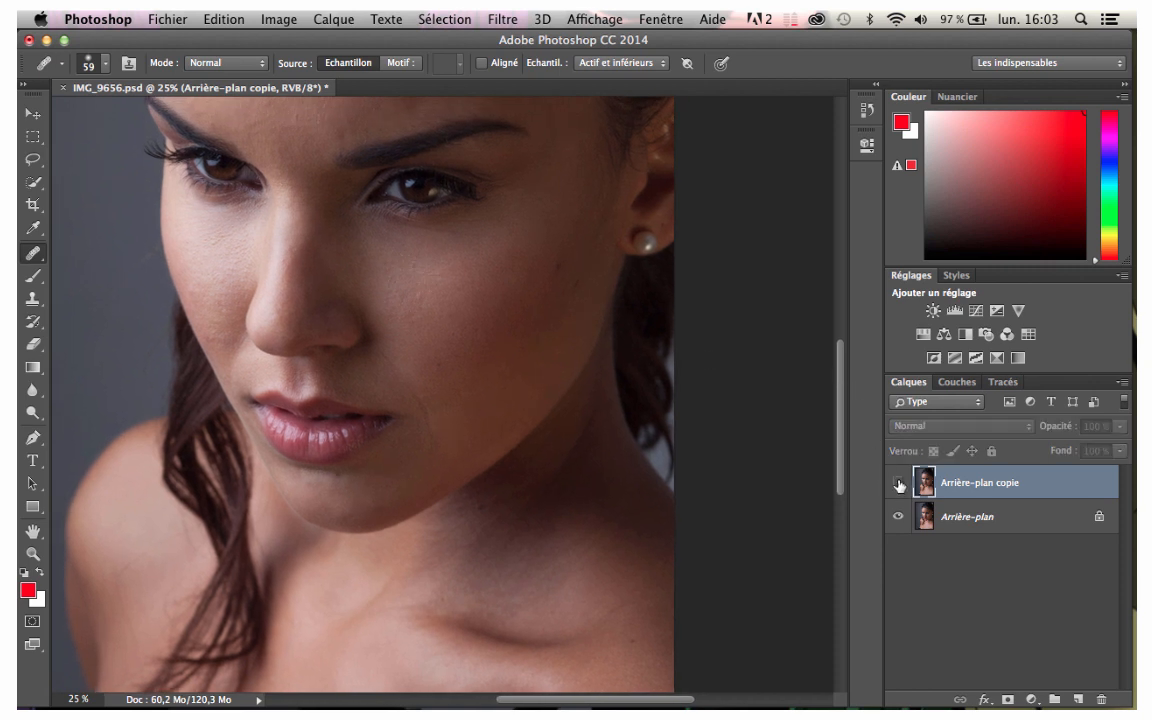
{"action": "left_click", "coordinate": [897, 487]}
{"action": "left_click", "coordinate": [897, 487]}
{"action": "left_click", "coordinate": [898, 486]}
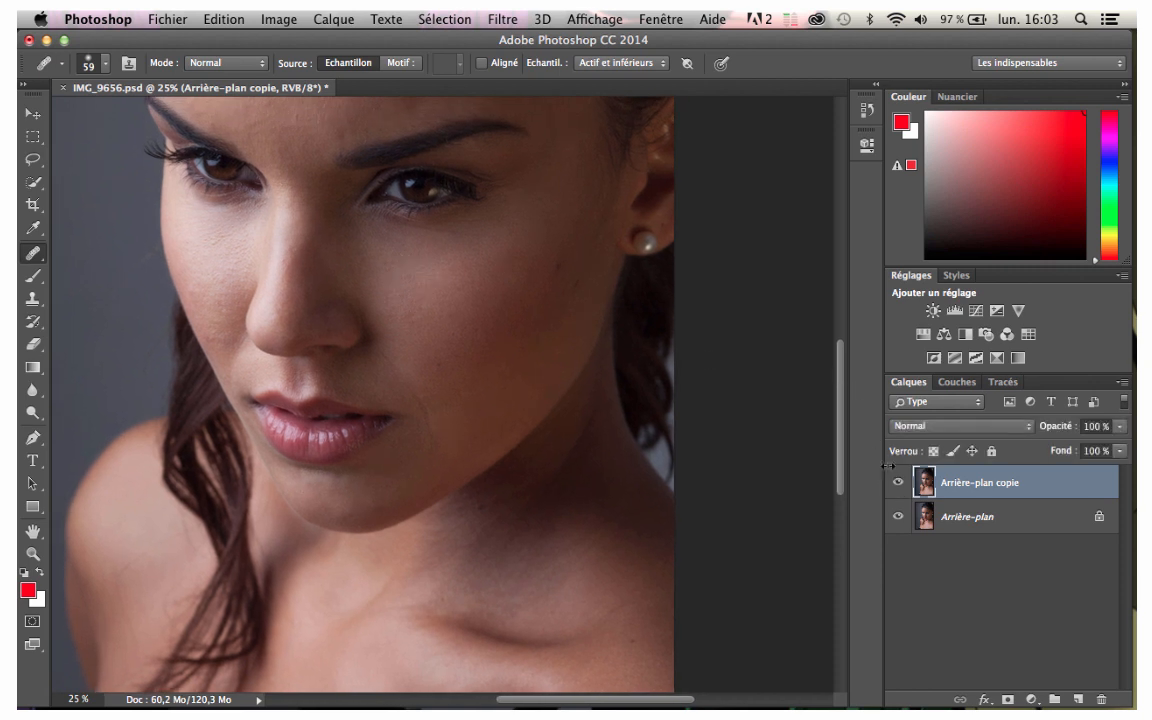
{"action": "left_click_drag", "start_coordinate": [614, 391], "coordinate": [587, 428]}
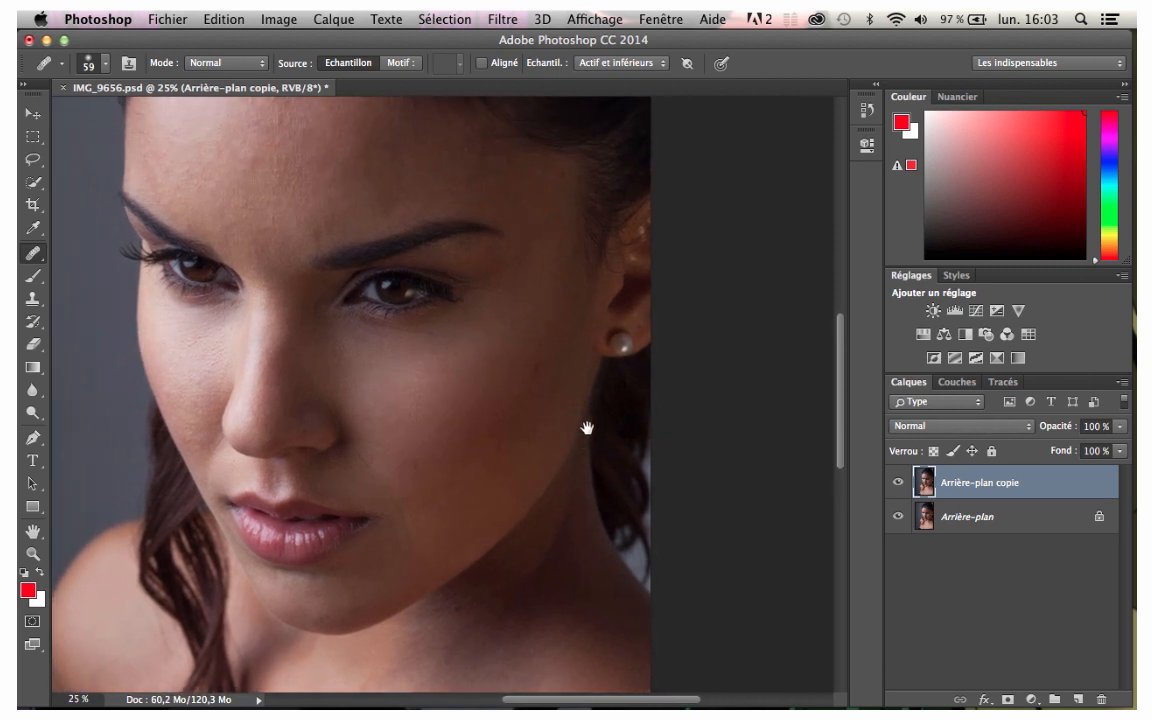
{"action": "left_click", "coordinate": [897, 483]}
{"action": "left_click", "coordinate": [897, 483]}
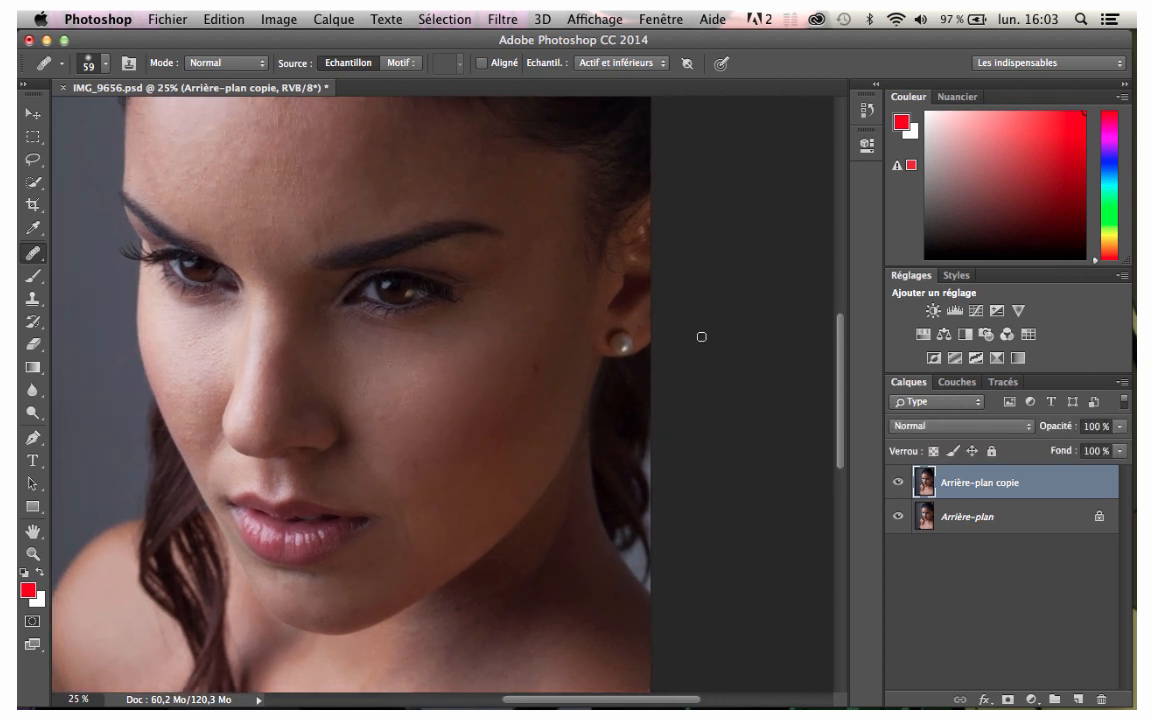